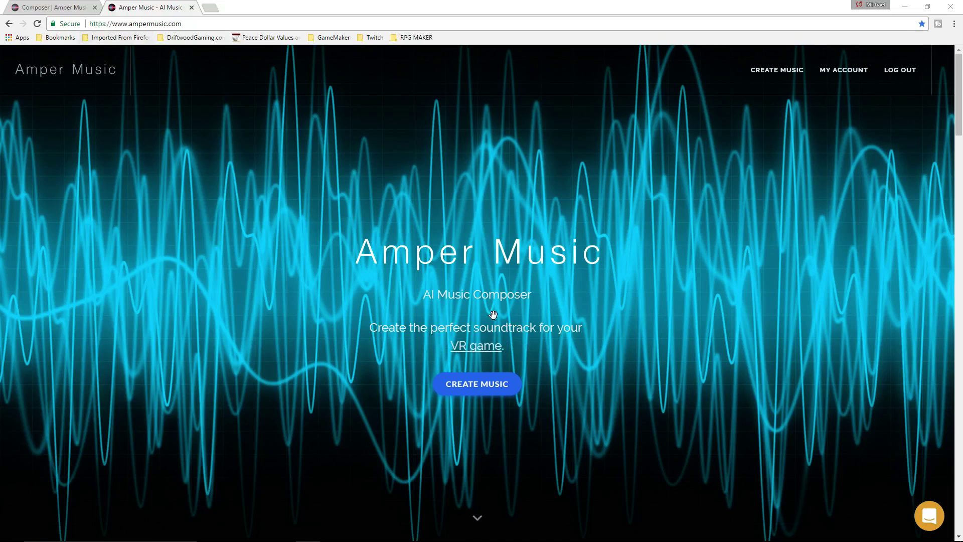
# - Create a new project from My Library in the Pro version, opening Project Name_051417_124
pyautogui.scroll(-1, 509, 362)
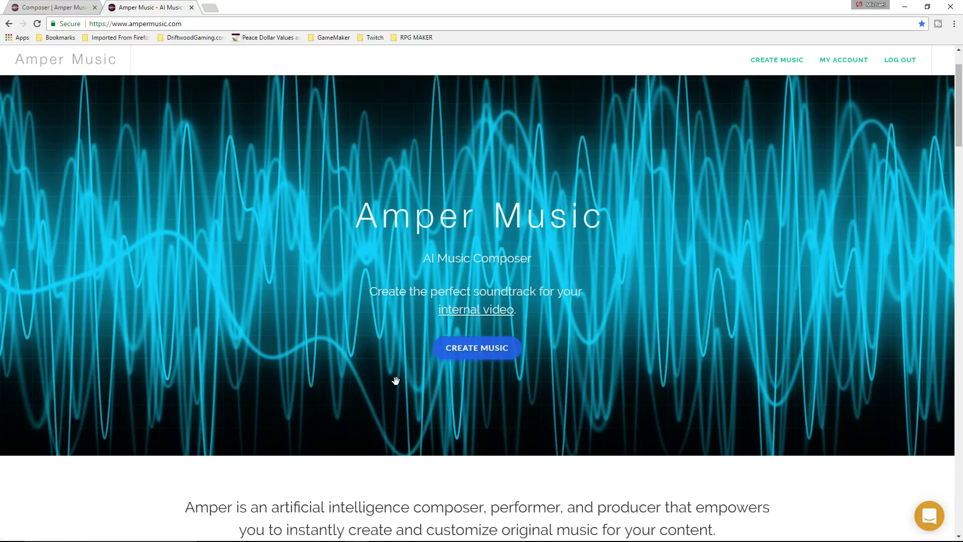
pyautogui.scroll(1, 458, 354)
pyautogui.click(484, 391)
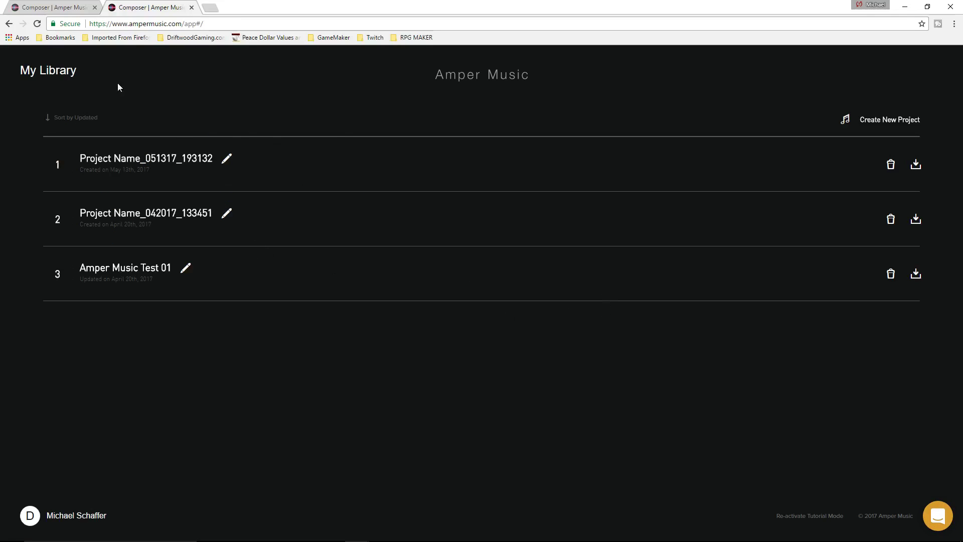
pyautogui.click(903, 121)
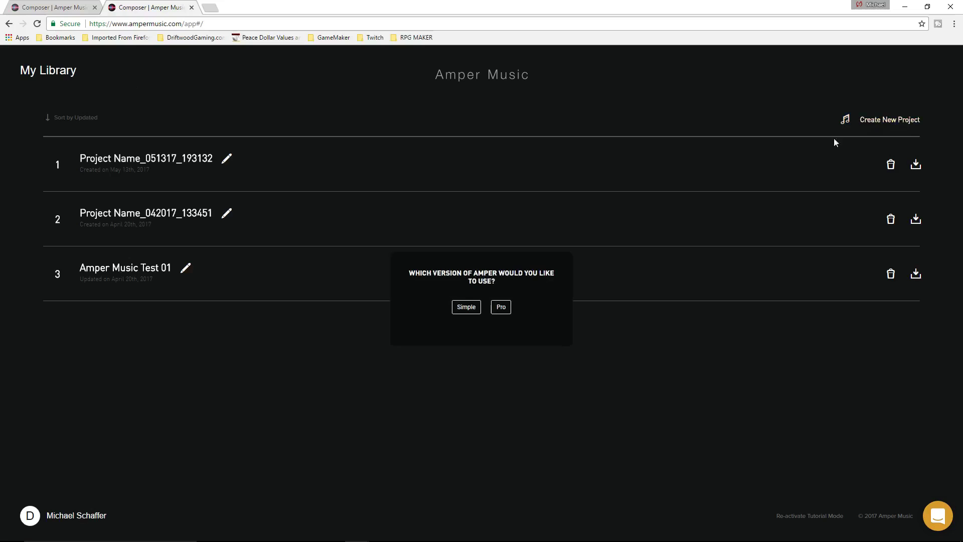
pyautogui.click(501, 308)
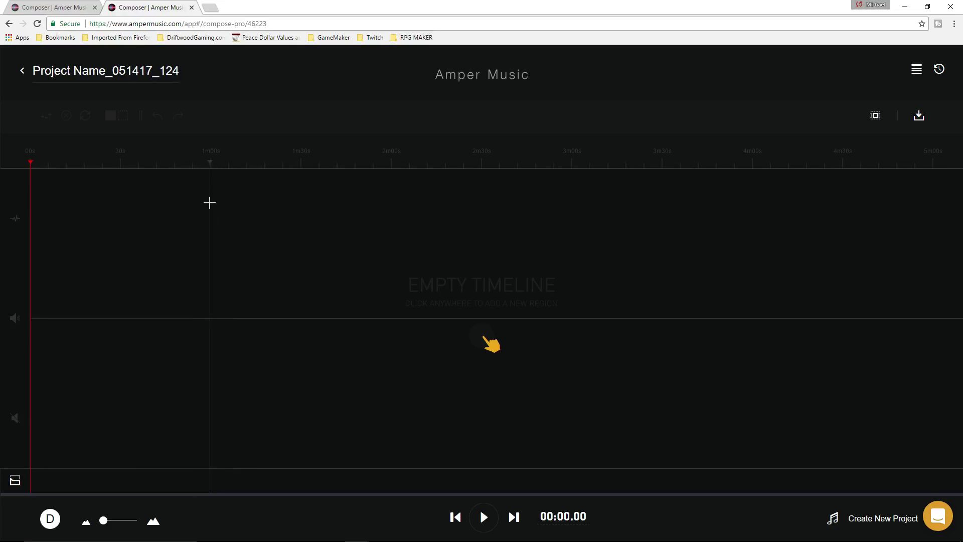
# - Add a Happy Classic Rock region and drag its end back to roughly the 30-second mark
pyautogui.click(209, 202)
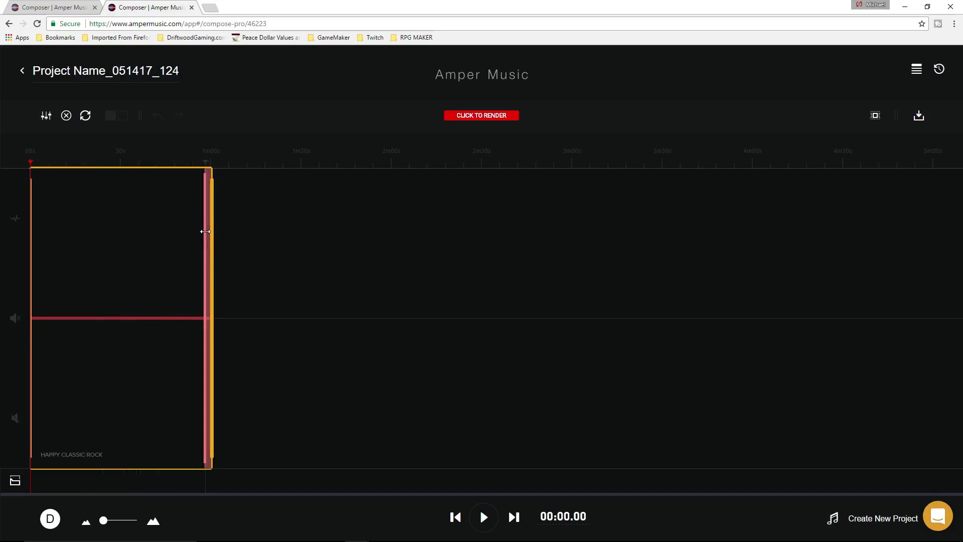
pyautogui.moveTo(206, 232); pyautogui.dragTo(122, 235)
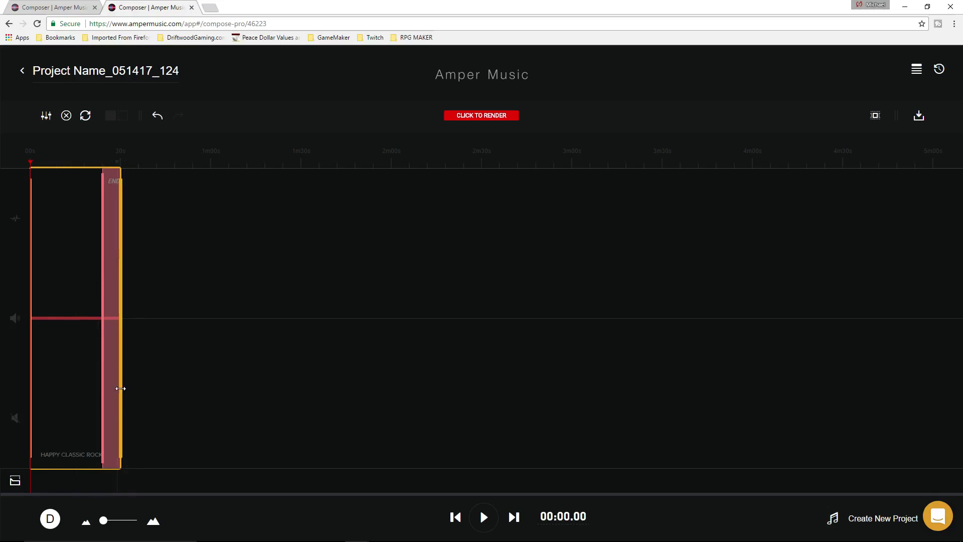
pyautogui.moveTo(123, 336); pyautogui.dragTo(170, 336)
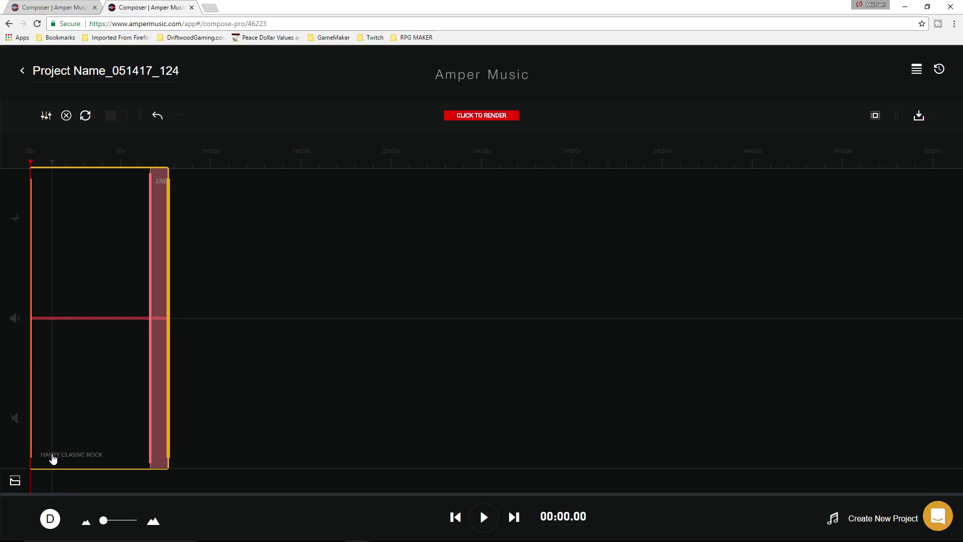
pyautogui.moveTo(168, 325); pyautogui.dragTo(121, 318)
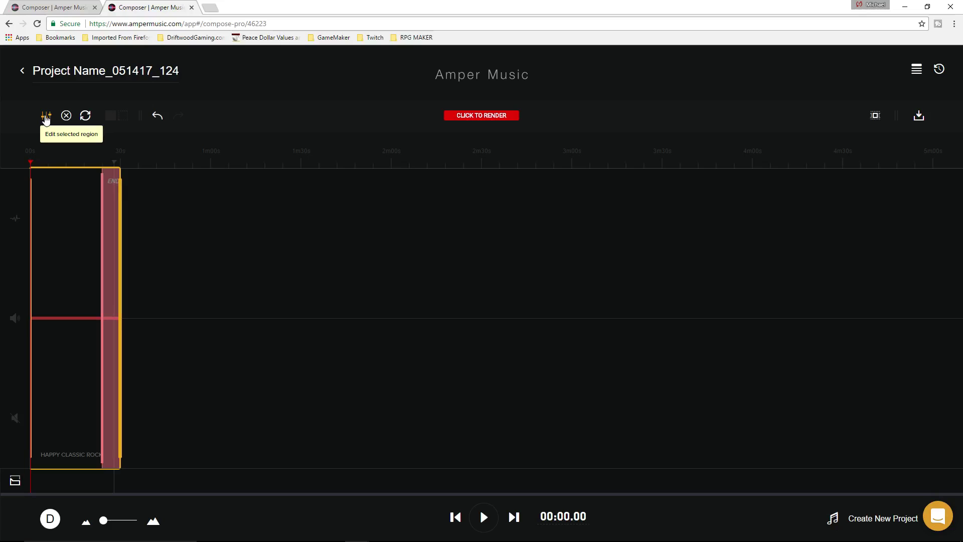
# - Set the region's style to Cinematic with the Epic Percussion mood
pyautogui.click(45, 117)
pyautogui.click(112, 119)
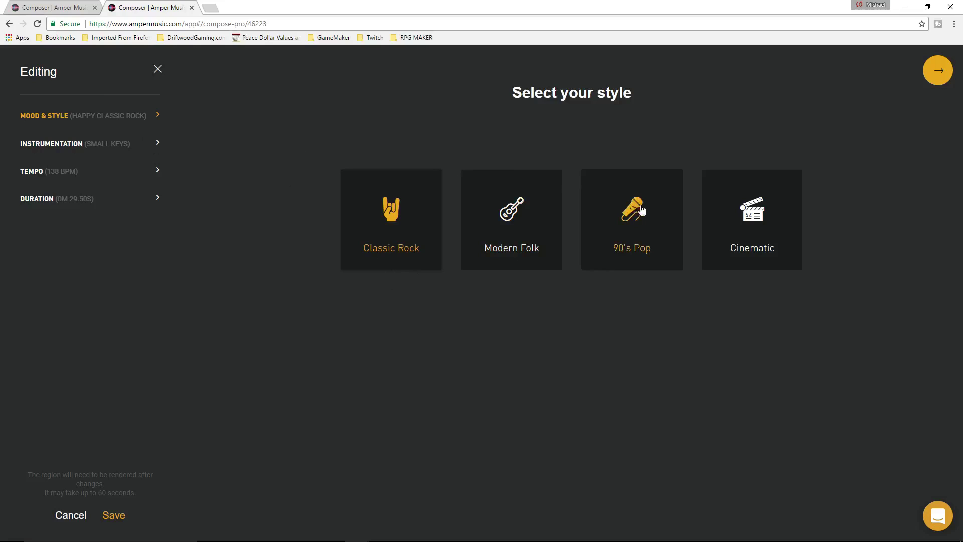
pyautogui.click(774, 224)
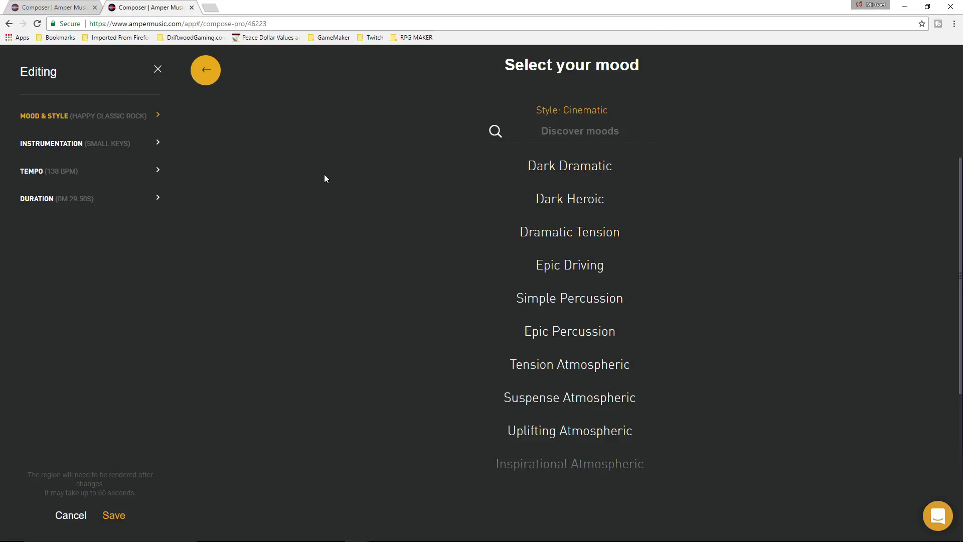
pyautogui.scroll(-3, 572, 344)
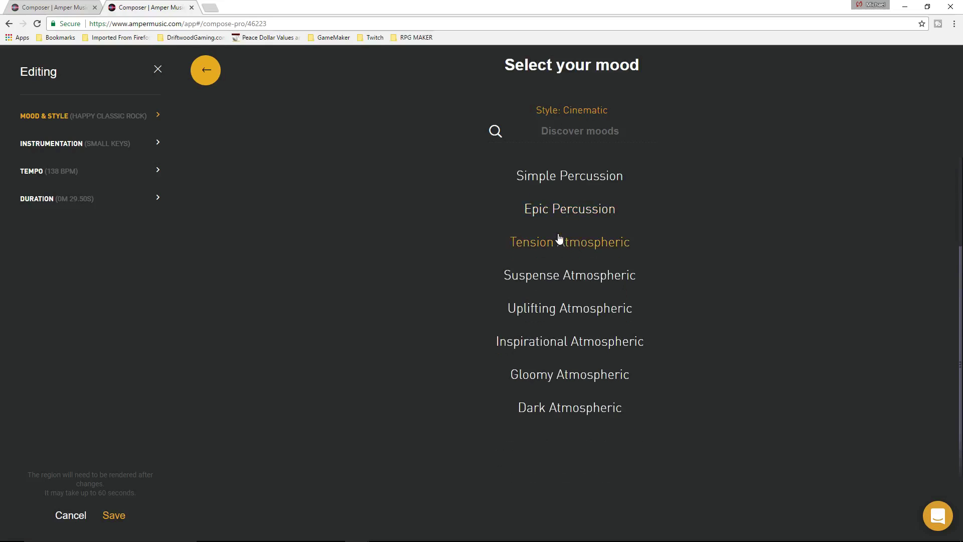
pyautogui.scroll(3, 572, 361)
pyautogui.scroll(-3, 582, 375)
pyautogui.scroll(3, 588, 263)
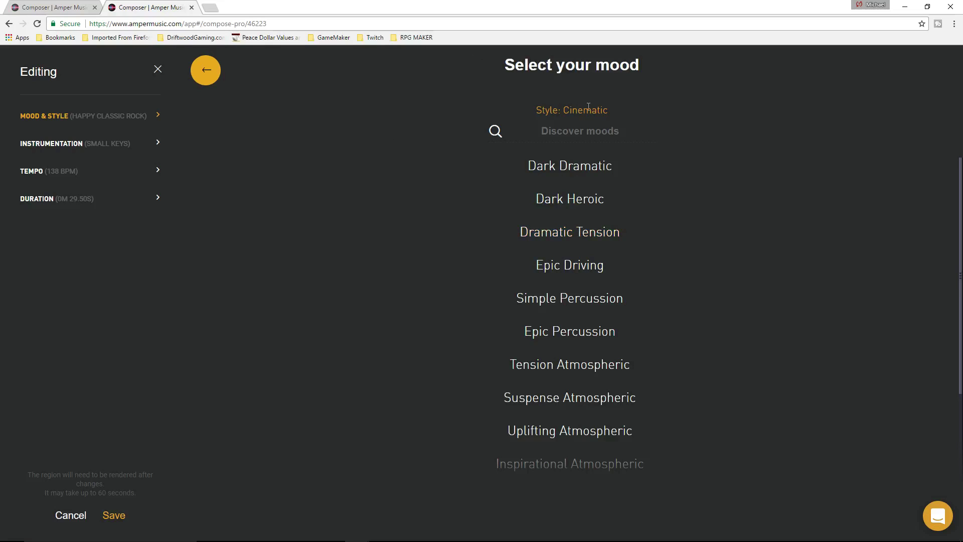
pyautogui.click(576, 333)
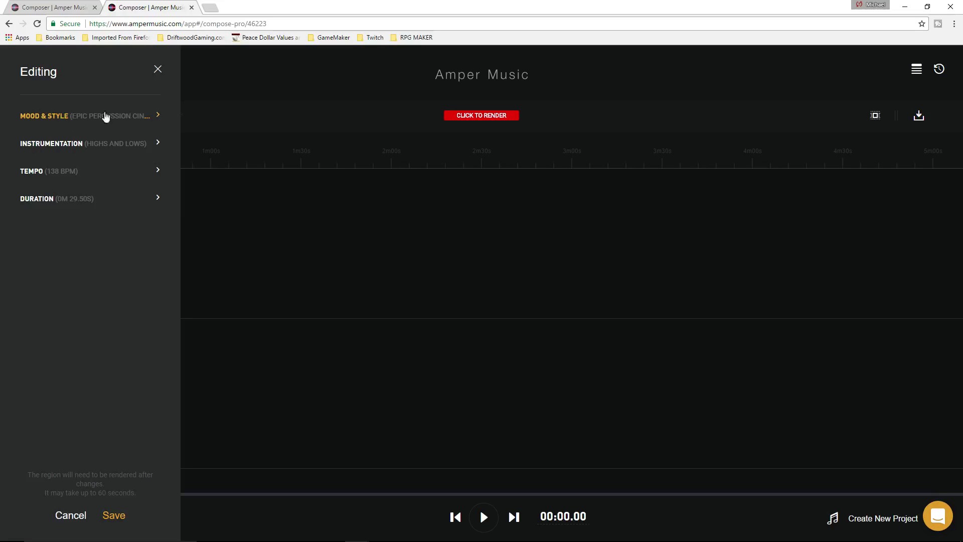
# - Switch the region's band to Traditional and Processed
pyautogui.click(125, 147)
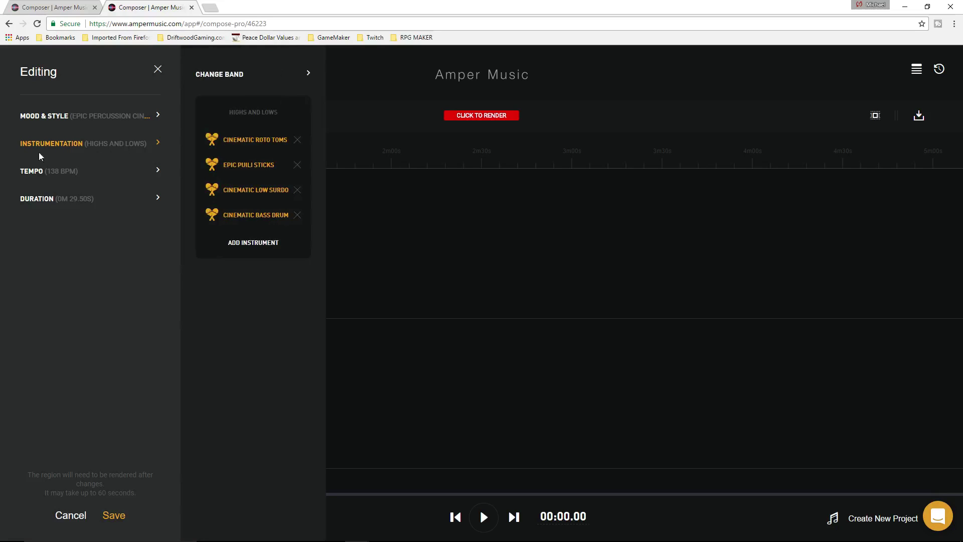
pyautogui.click(255, 74)
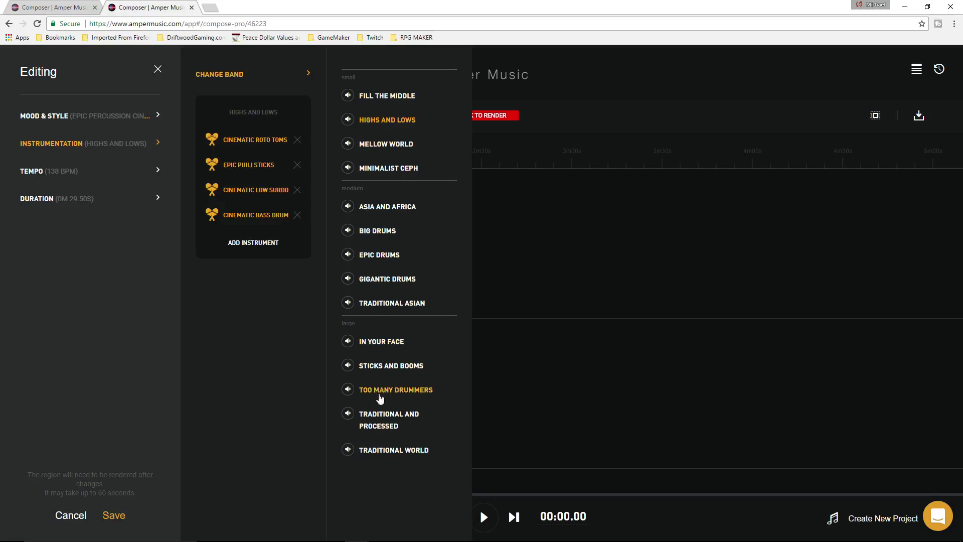
pyautogui.click(380, 425)
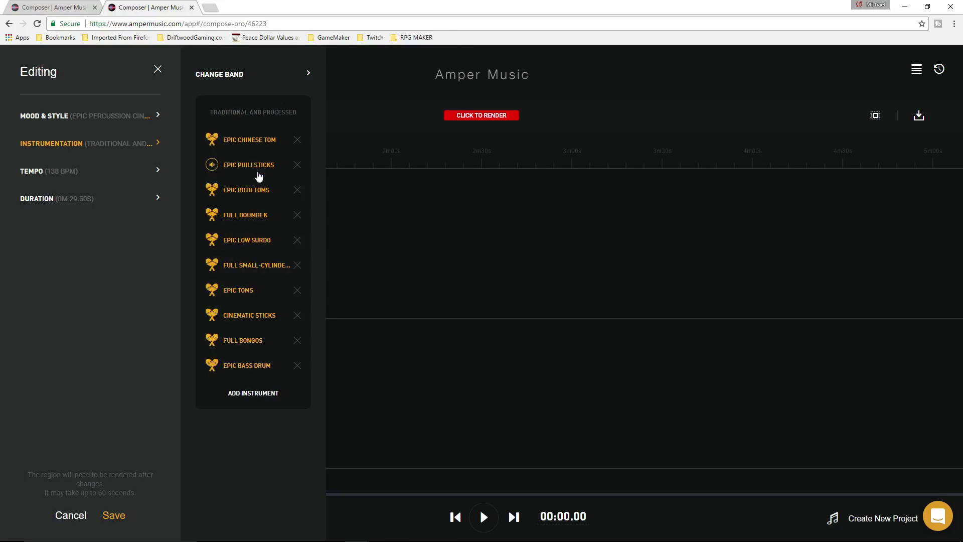
# - Add Epic Taiko to the band and remove Epic Chinese Tom
pyautogui.click(243, 139)
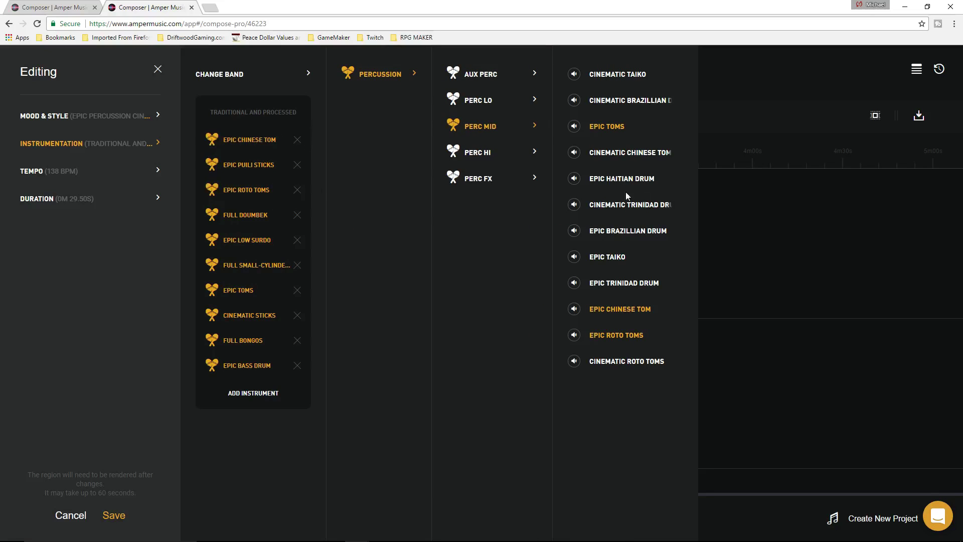
pyautogui.click(618, 255)
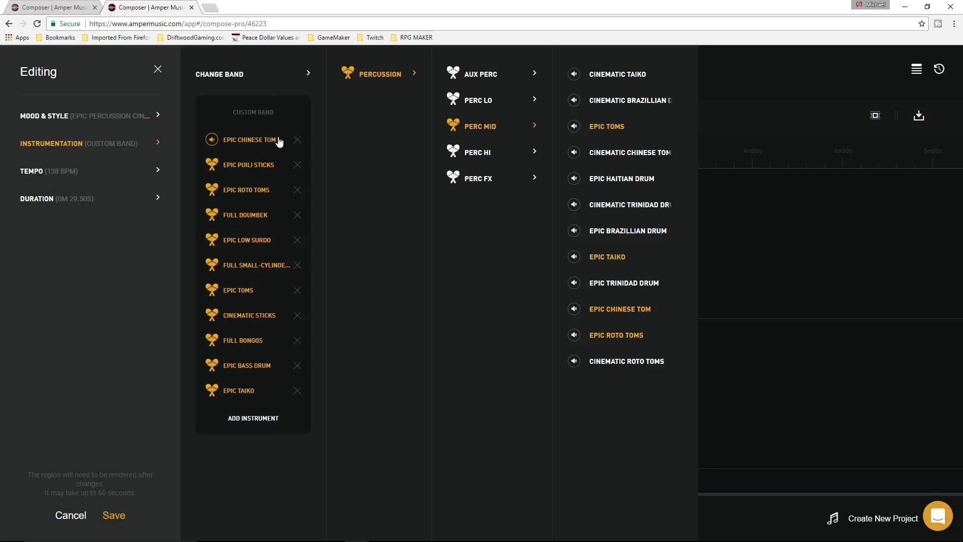
pyautogui.click(297, 140)
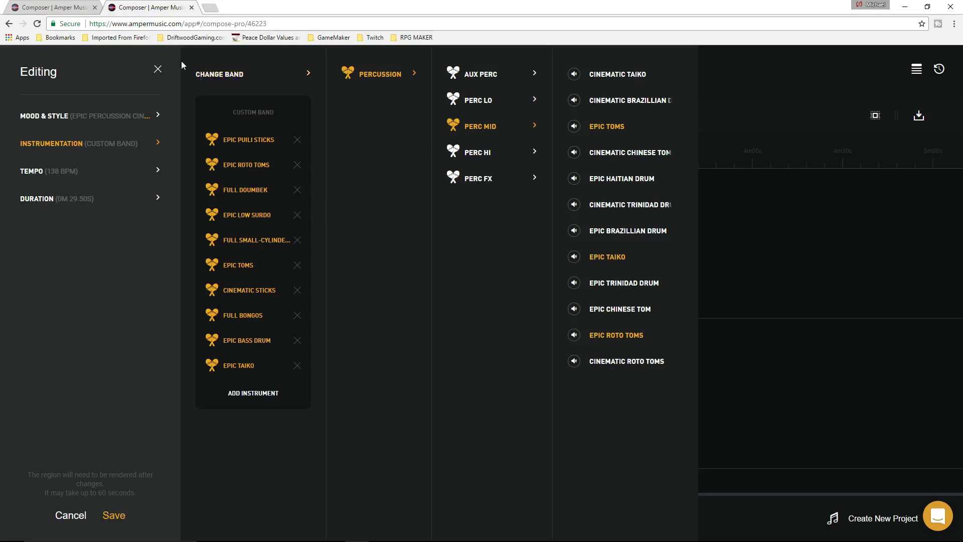
pyautogui.click(69, 175)
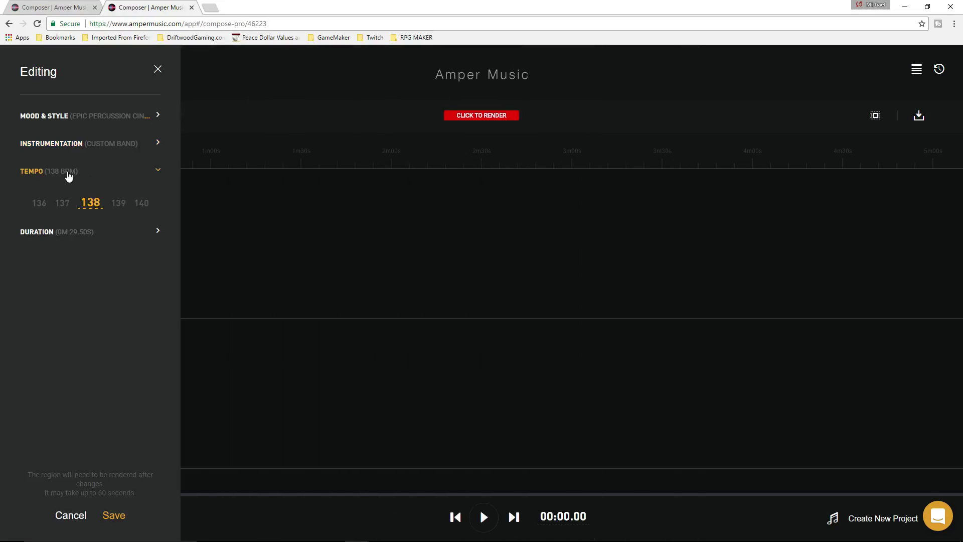
pyautogui.click(142, 203)
pyautogui.click(45, 204)
pyautogui.click(153, 232)
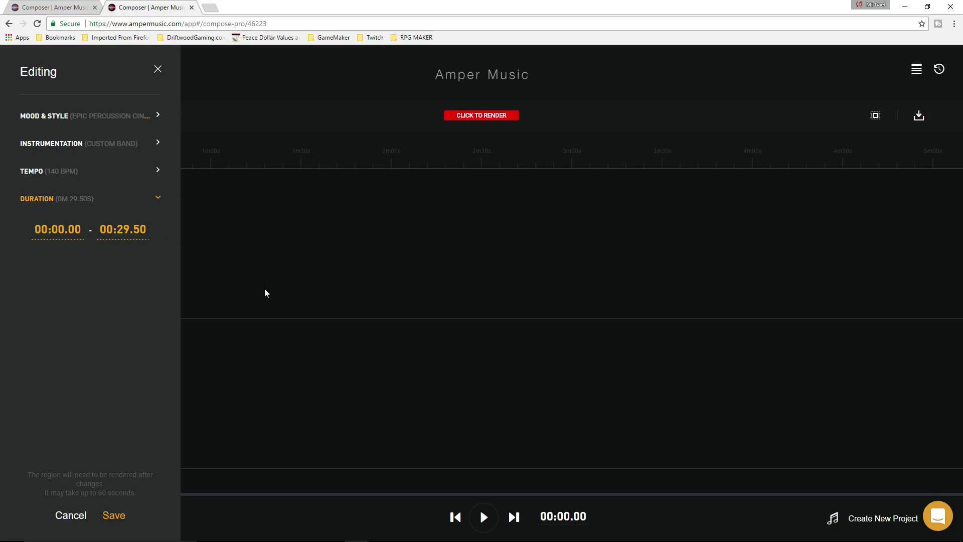
pyautogui.click(114, 520)
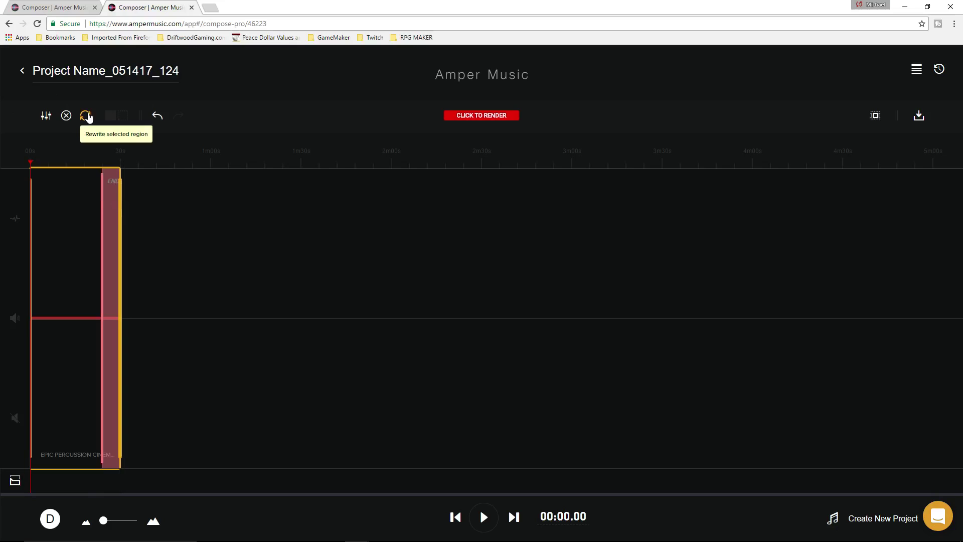
# - Render the Epic Percussion region to audio and play it back
pyautogui.click(492, 117)
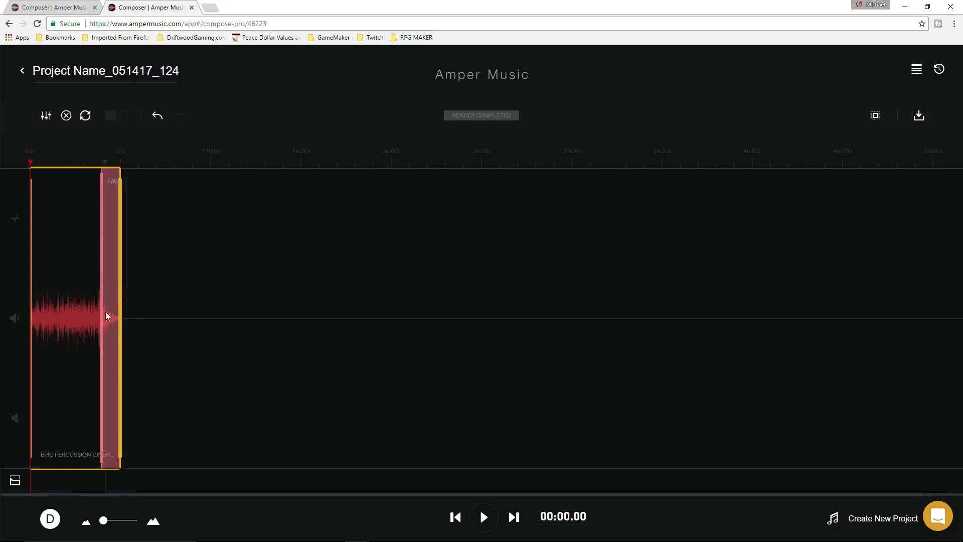
pyautogui.click(483, 519)
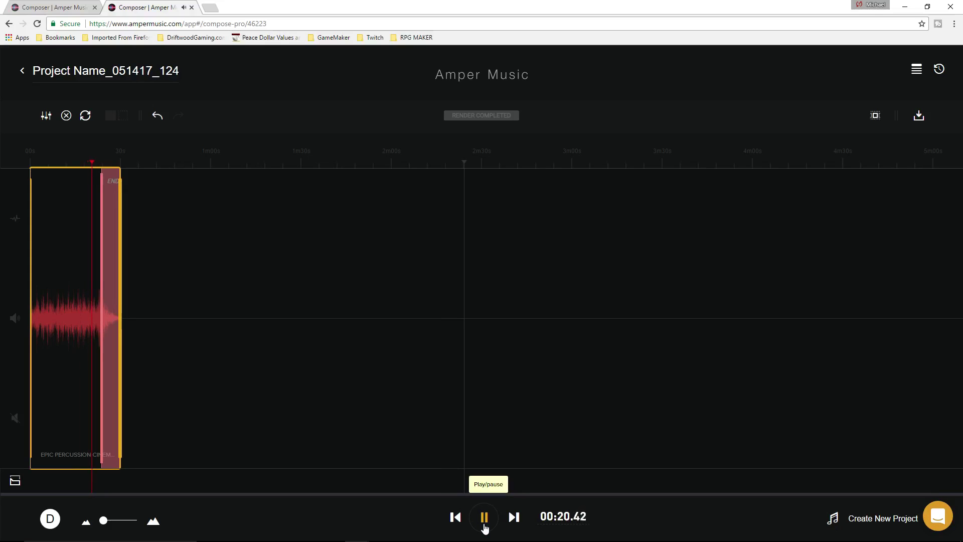
# - Rewrite all aspects of the region, save, and render it again
pyautogui.click(87, 117)
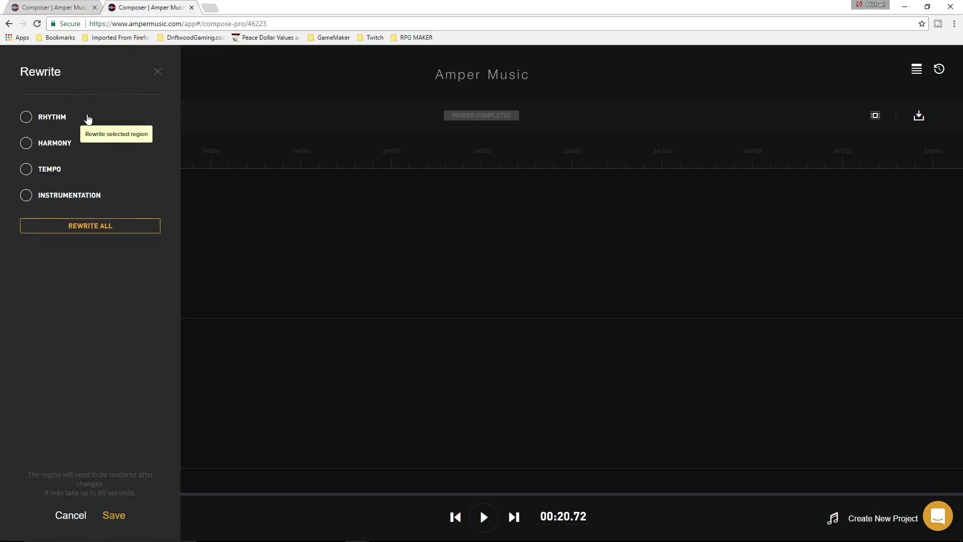
pyautogui.click(89, 227)
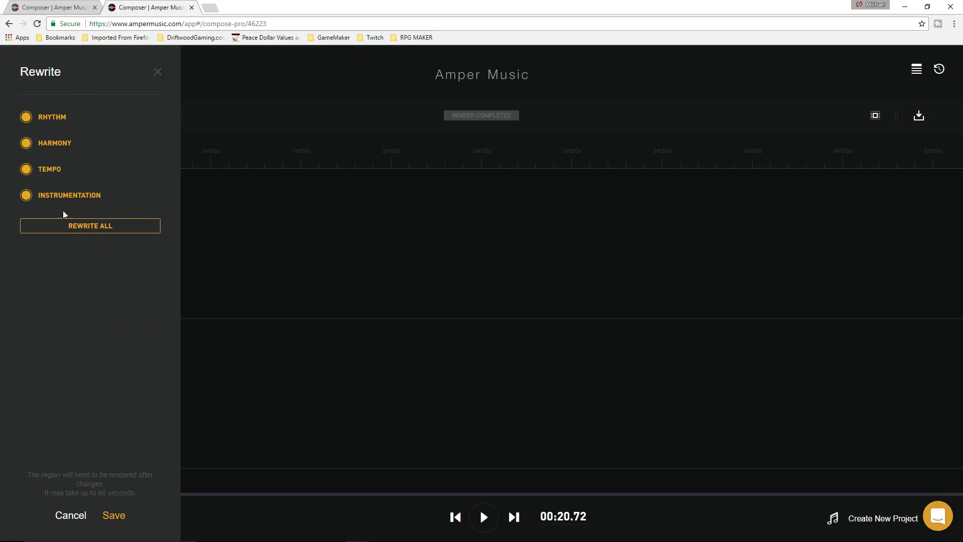
pyautogui.click(115, 521)
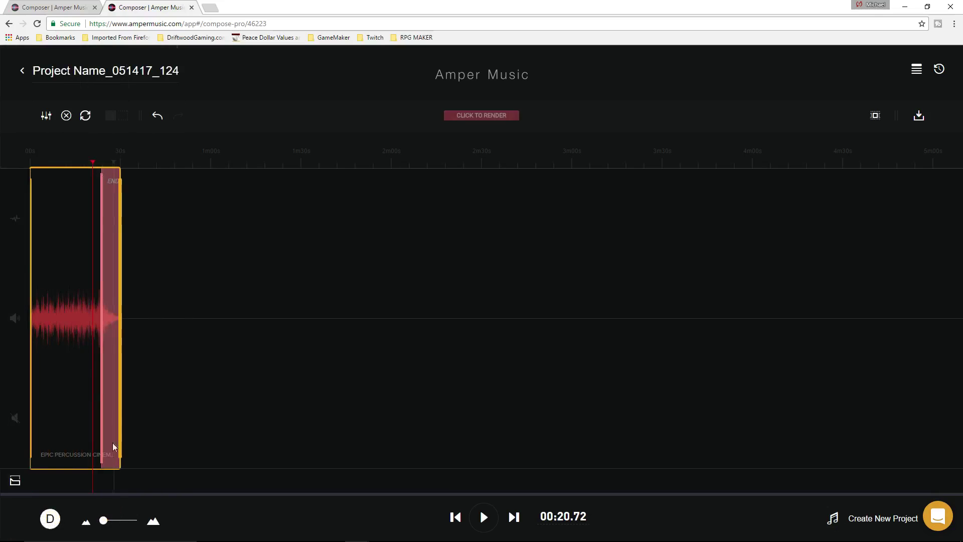
pyautogui.click(478, 118)
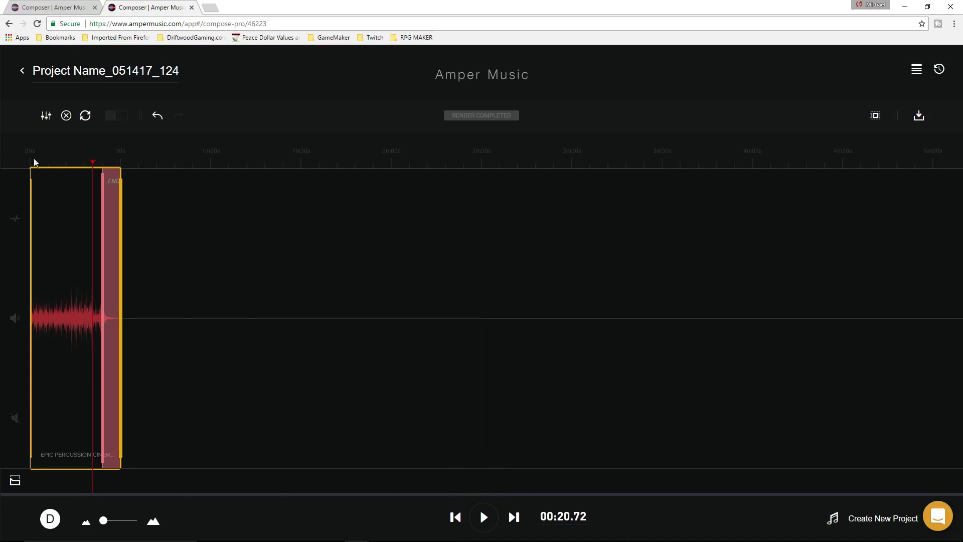
# - Play the rewritten track from 0 and pause it at 00:11.62
pyautogui.moveTo(93, 162); pyautogui.dragTo(22, 162)
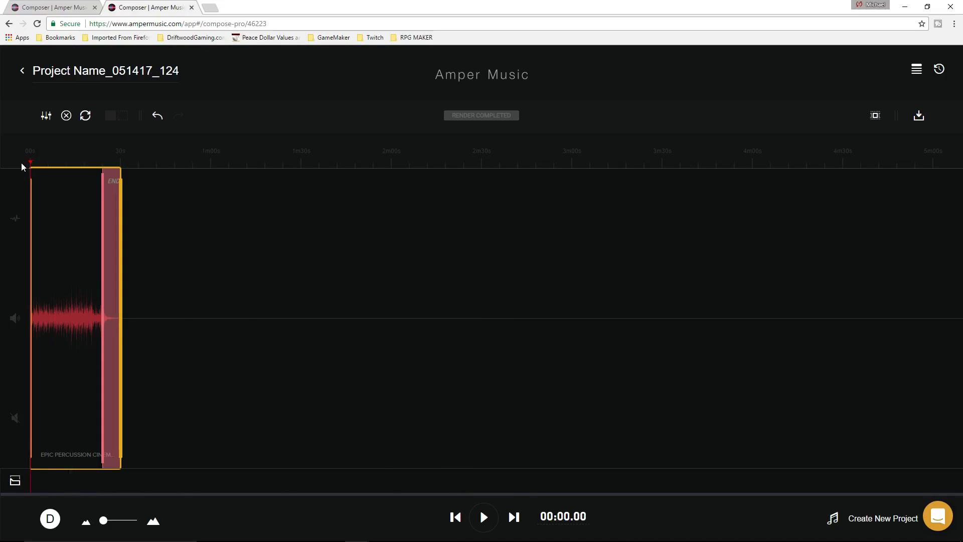
pyautogui.click(484, 518)
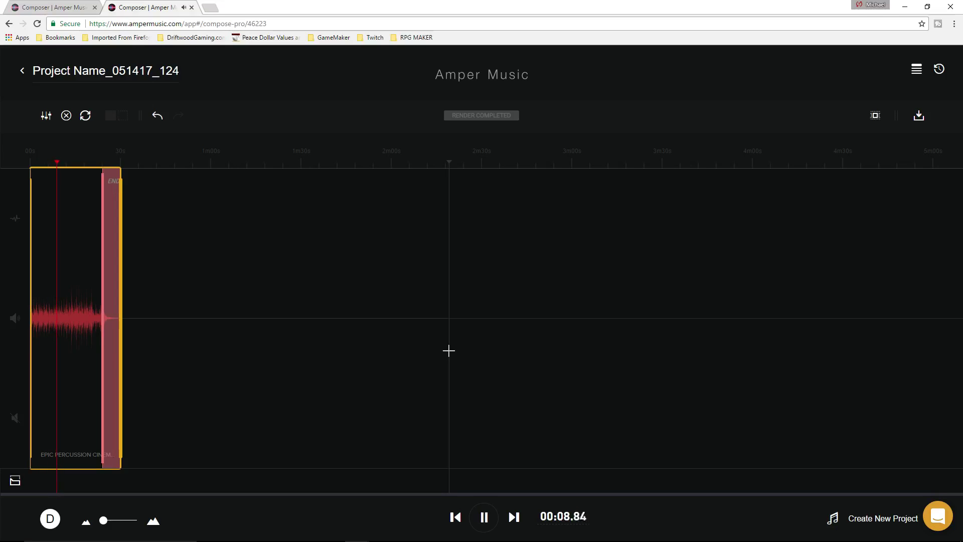
pyautogui.click(485, 521)
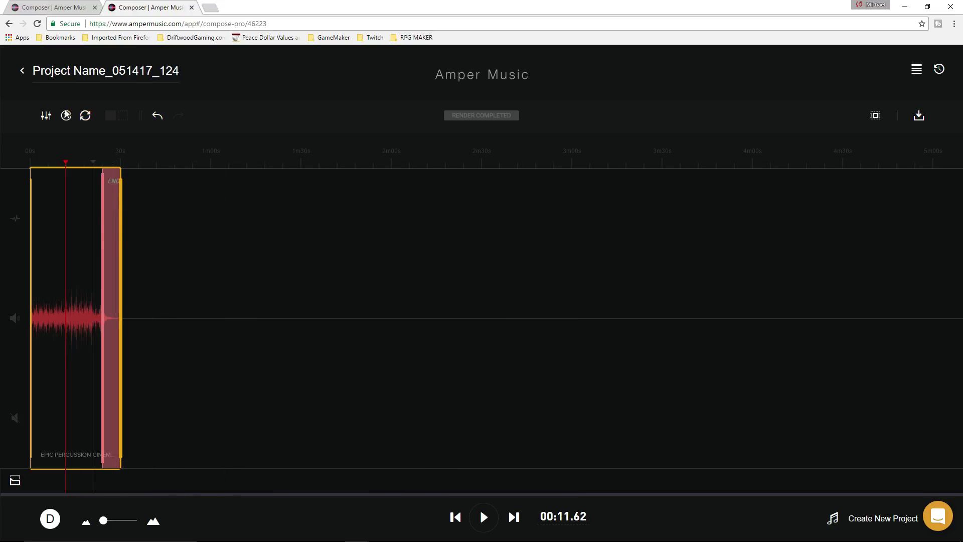
# - Rewrite rhythm, harmony, tempo and instrumentation again, save, and render the new version
pyautogui.click(85, 115)
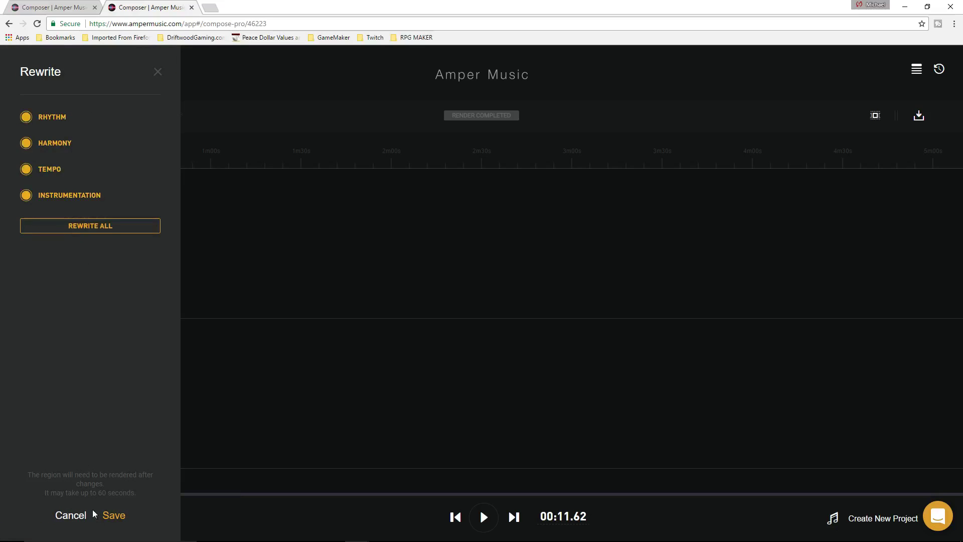
pyautogui.click(116, 516)
pyautogui.click(467, 117)
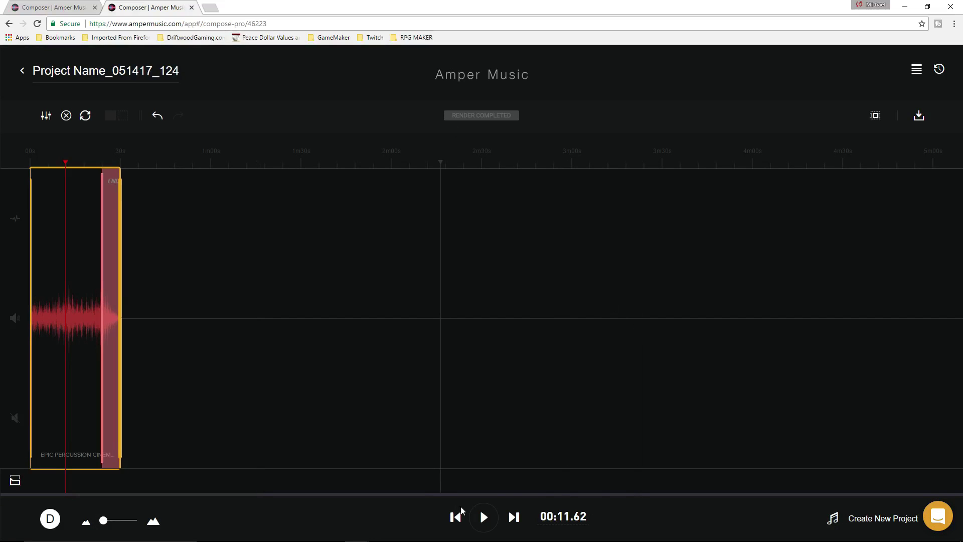
# - Play the newly rendered track through to about 00:29.41
pyautogui.click(483, 516)
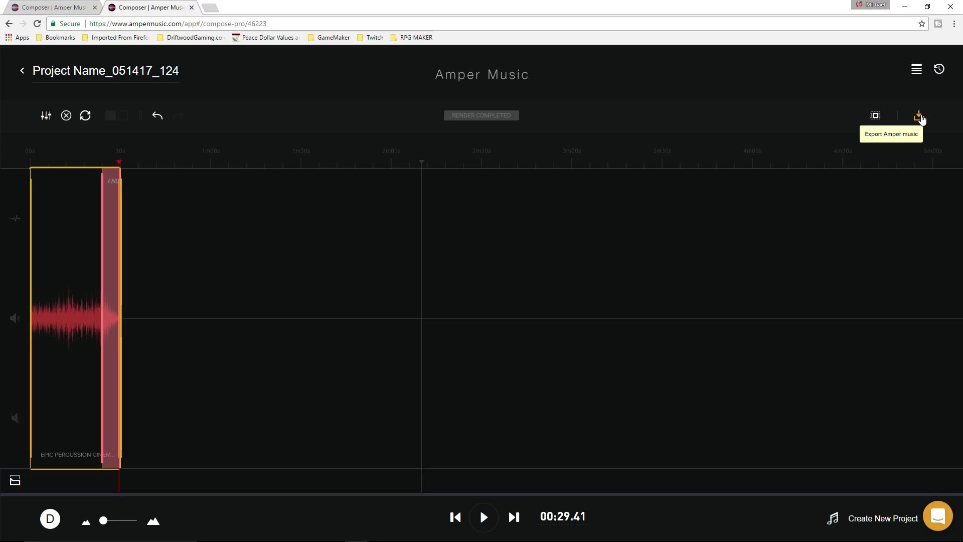
# - Export the track, downloading it first as WAV and then as MP3
pyautogui.click(919, 117)
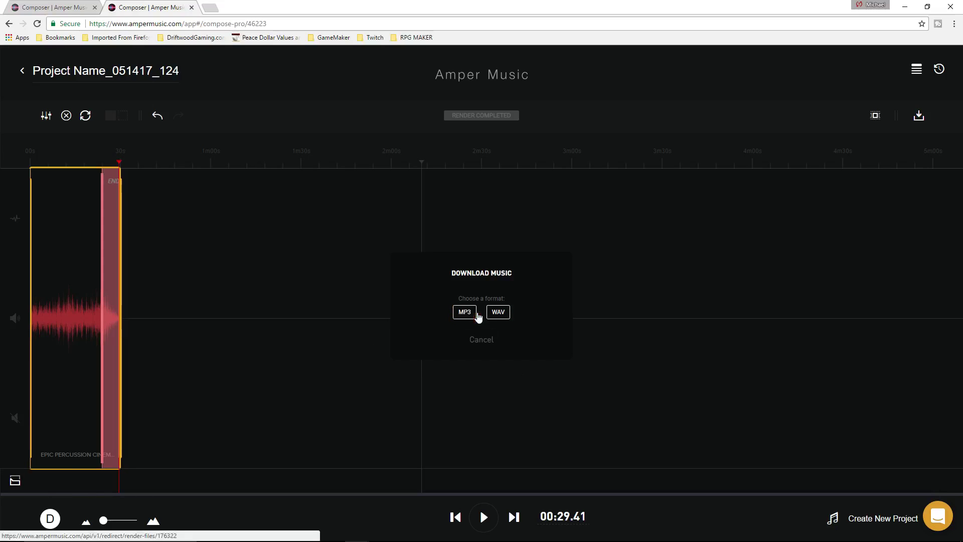
pyautogui.click(487, 313)
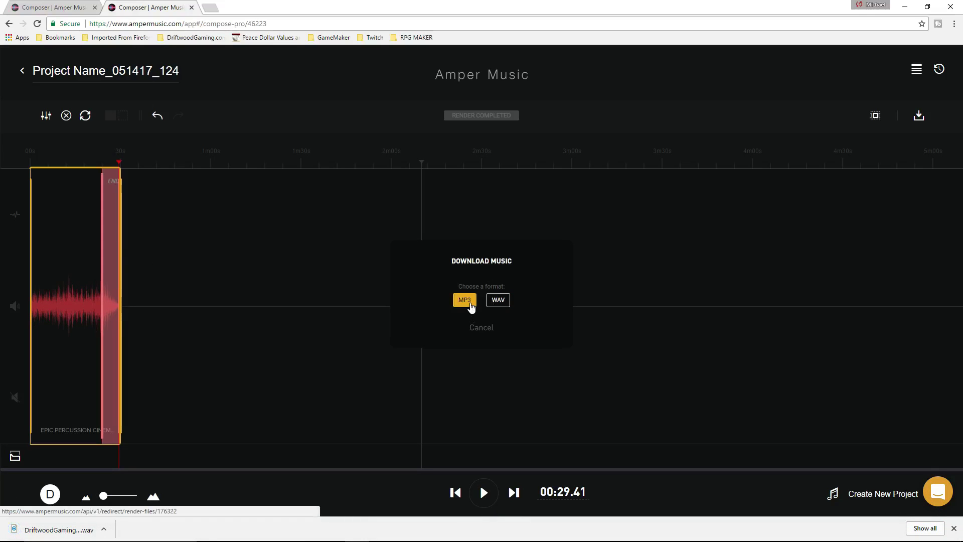
pyautogui.click(469, 300)
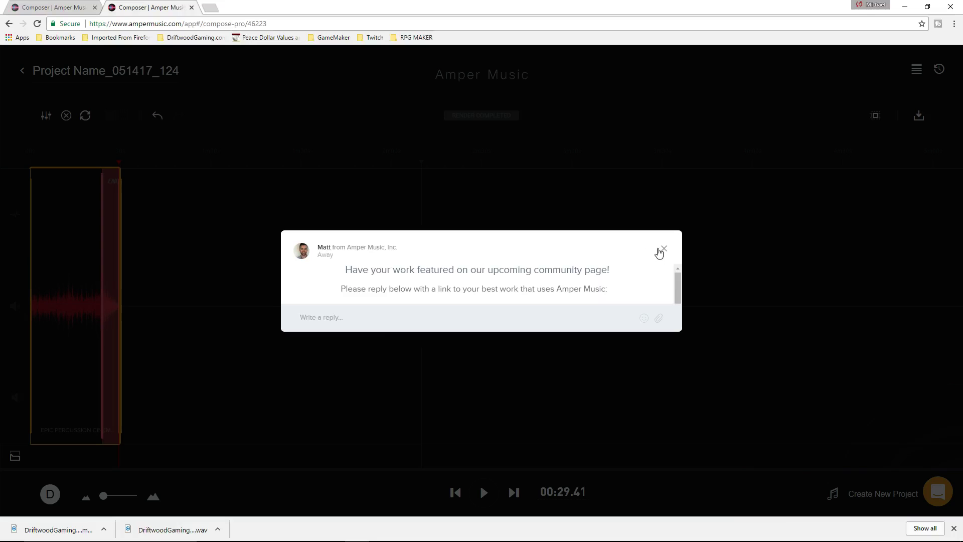
# - Close the chat popup and cancel the Download Music dialog
pyautogui.click(663, 248)
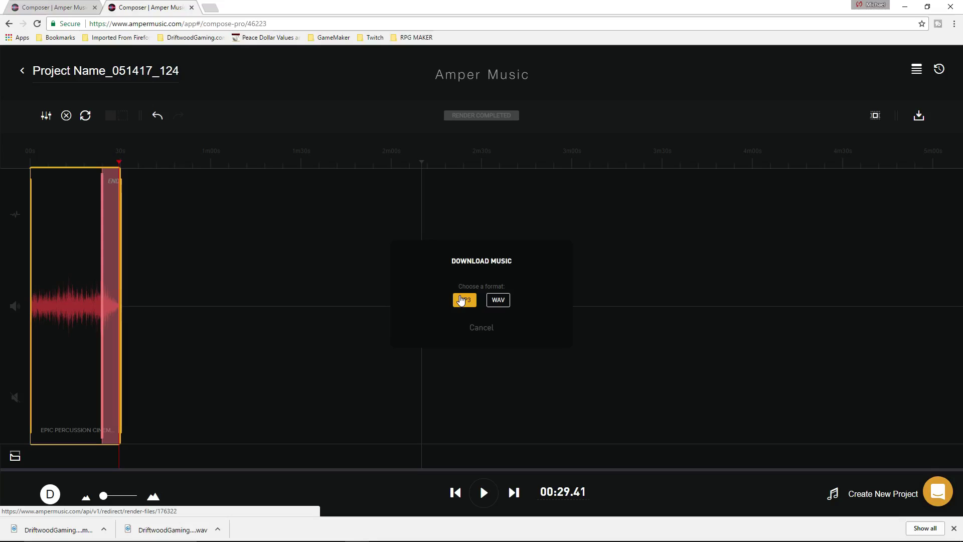
pyautogui.click(482, 329)
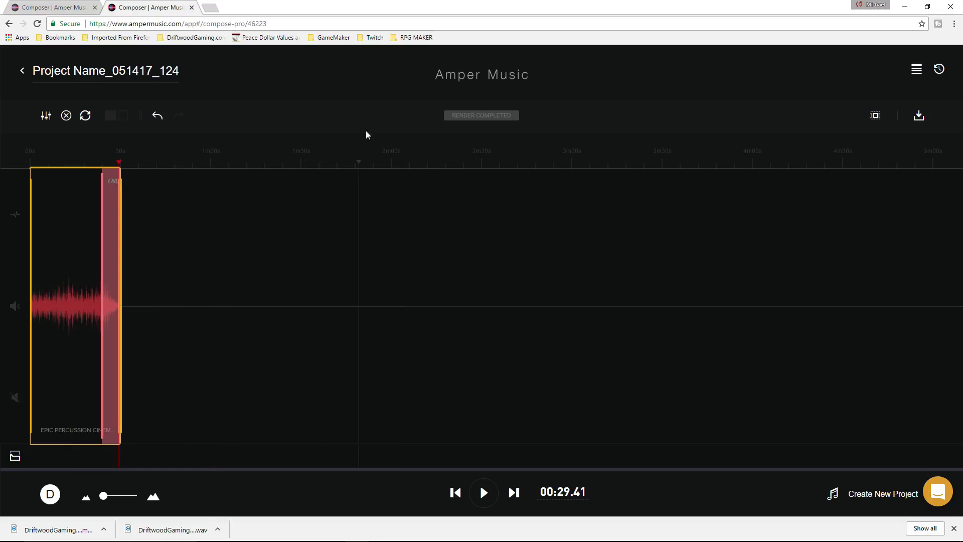
# - Open the region's Mood & Style settings and return to the style list
pyautogui.click(46, 116)
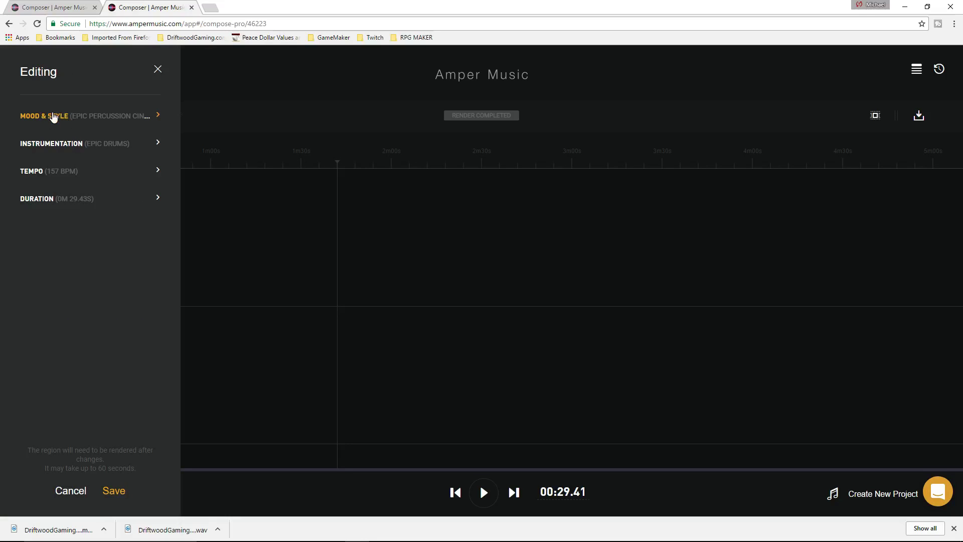
pyautogui.click(157, 69)
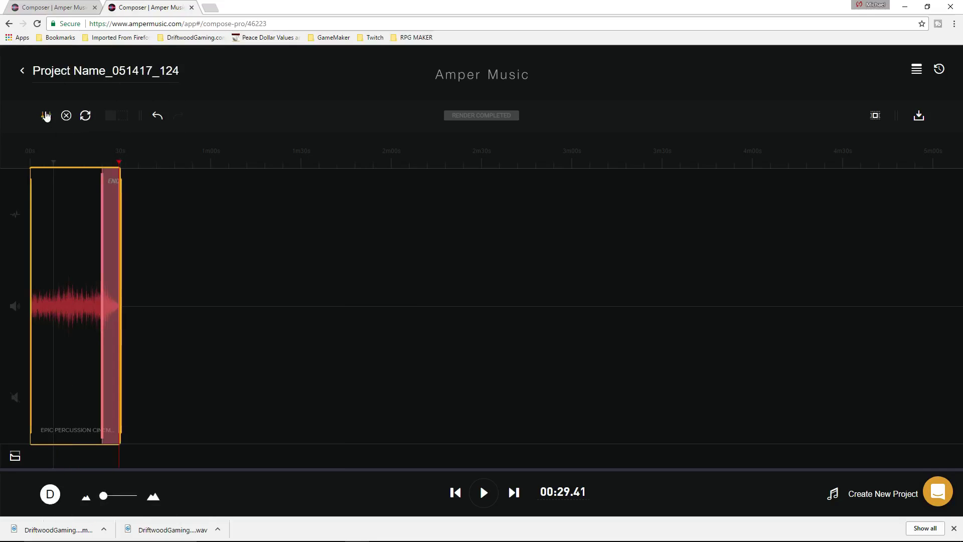
pyautogui.click(46, 117)
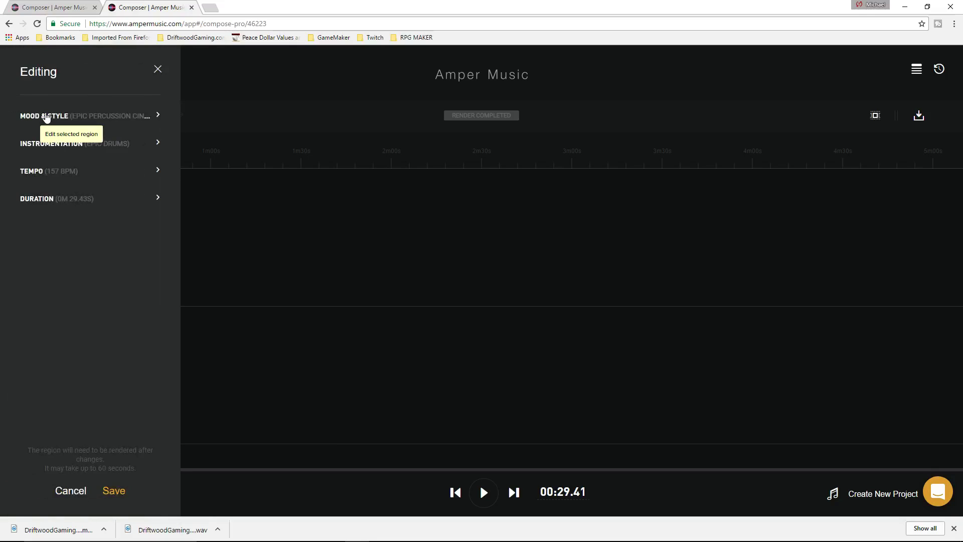
pyautogui.click(50, 119)
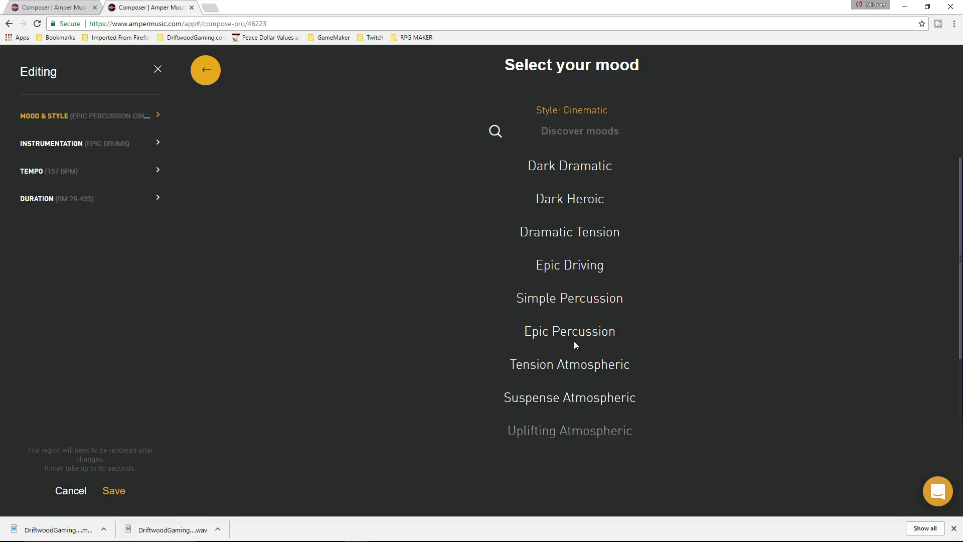
pyautogui.click(207, 72)
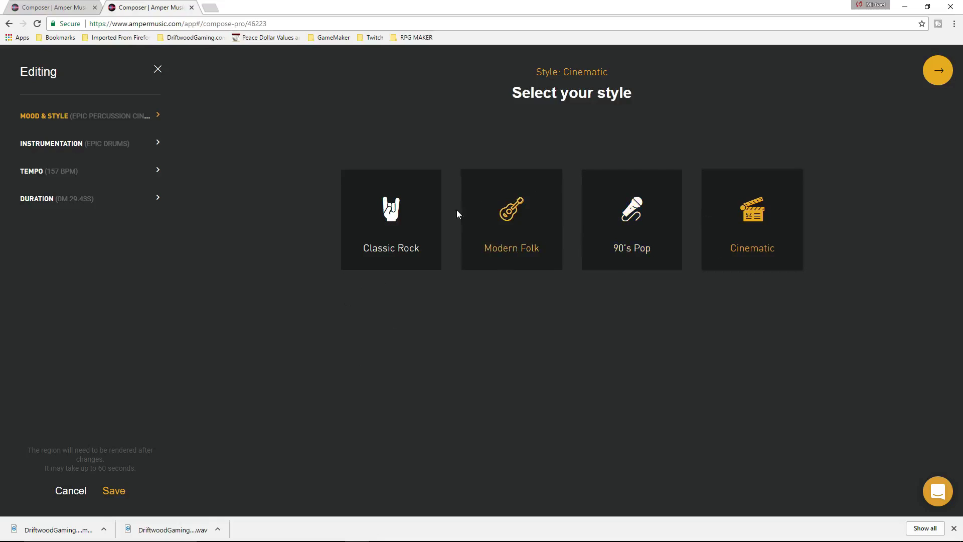
# - Choose the Cinematic style and set the region's mood to Epic Driving
pyautogui.click(765, 213)
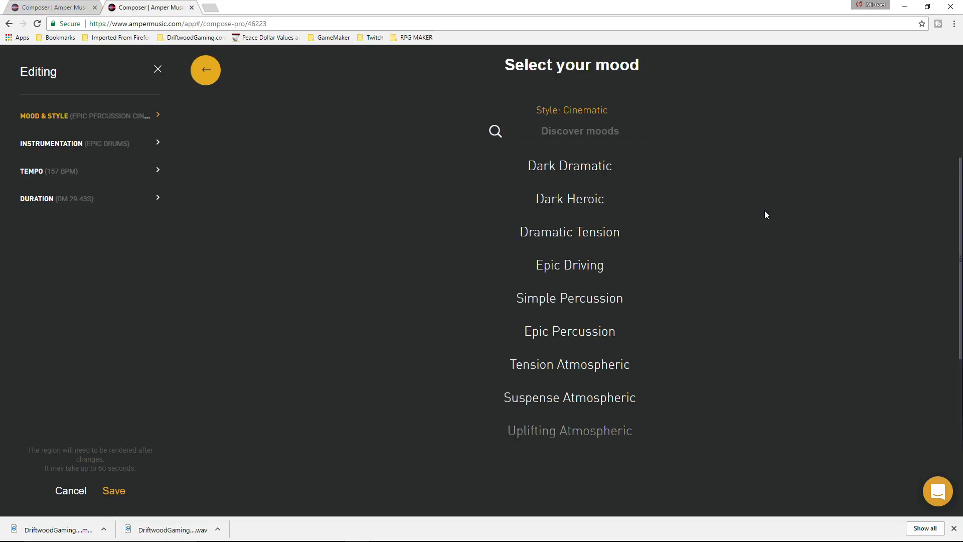
pyautogui.scroll(-3, 582, 231)
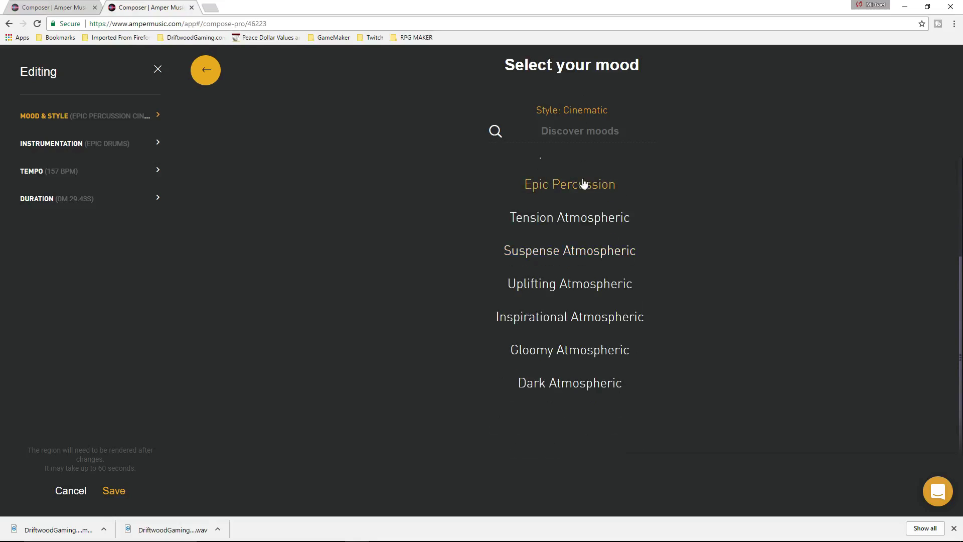
pyautogui.scroll(1, 567, 249)
pyautogui.scroll(3, 567, 249)
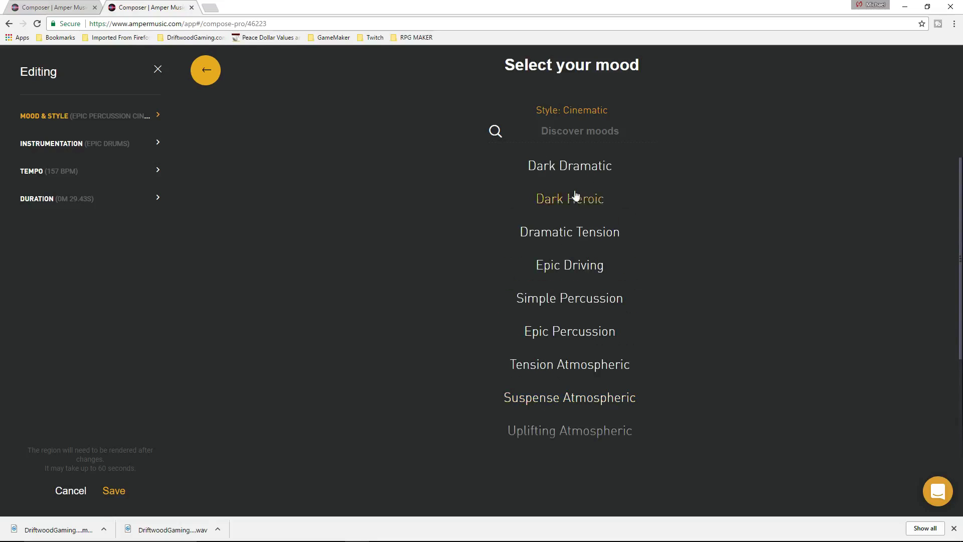
pyautogui.scroll(-4, 575, 213)
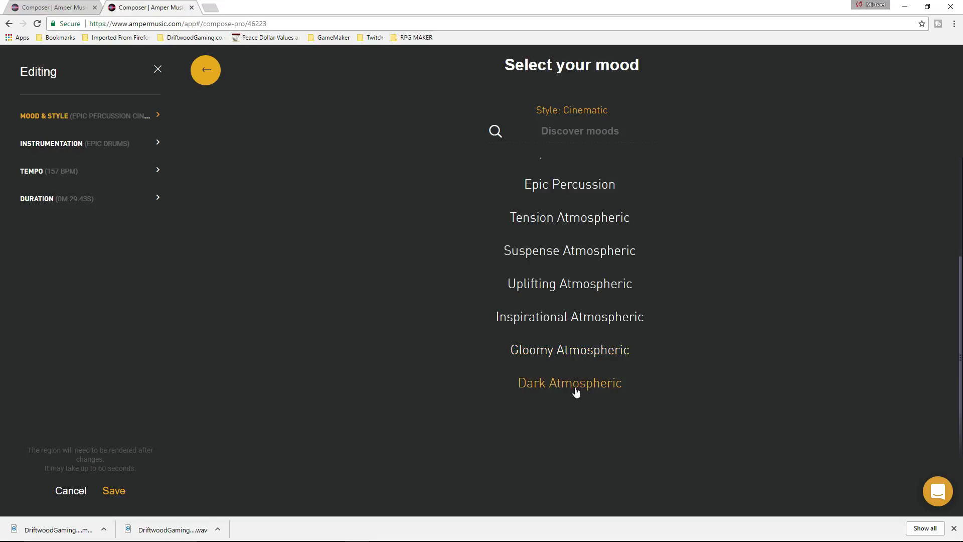
pyautogui.scroll(2, 576, 381)
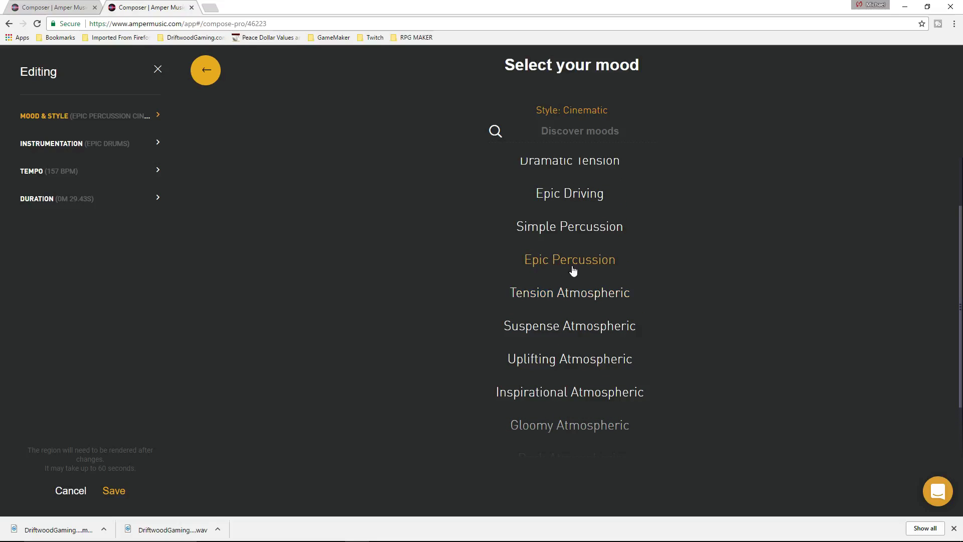
pyautogui.scroll(2, 574, 271)
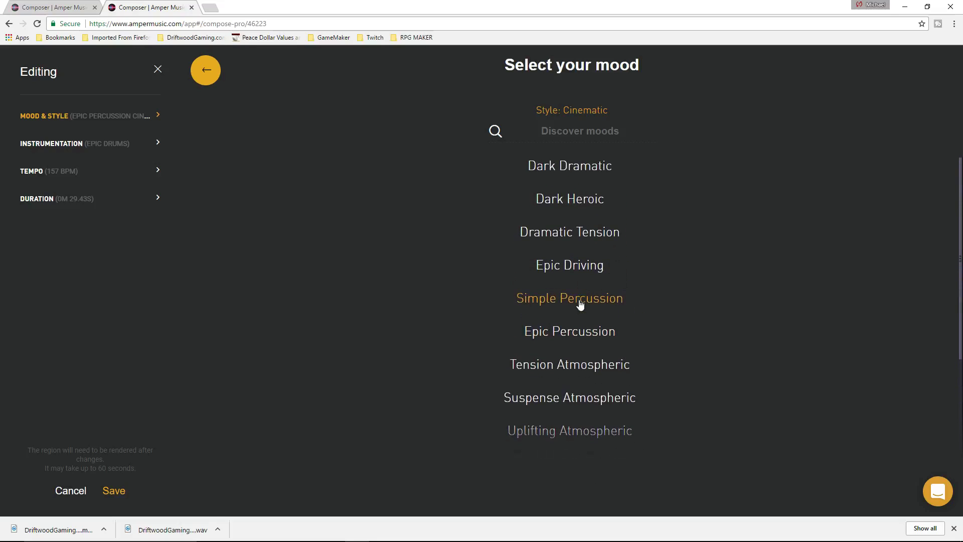
pyautogui.click(576, 268)
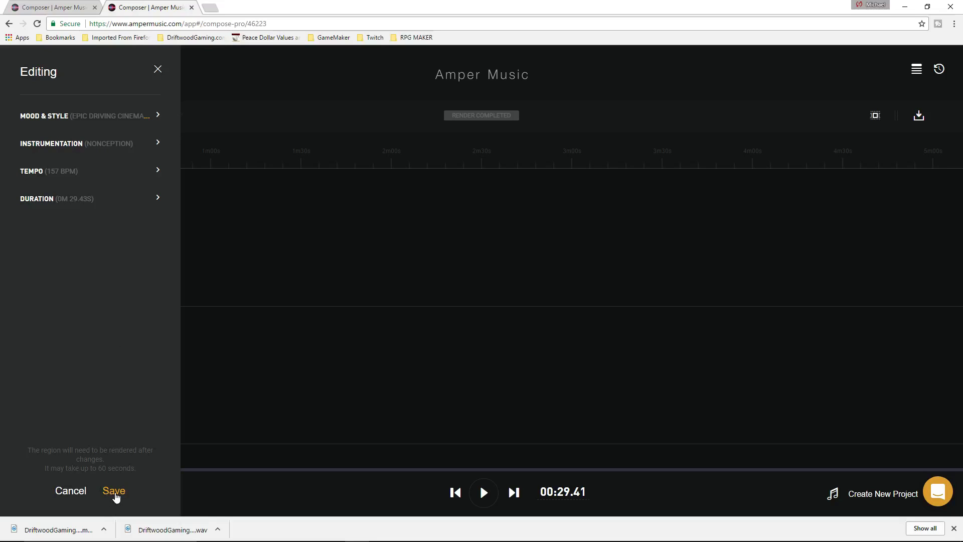
# - Save Epic Driving, rewrite rhythm, harmony, tempo and instrumentation, then review and save the settings
pyautogui.click(115, 495)
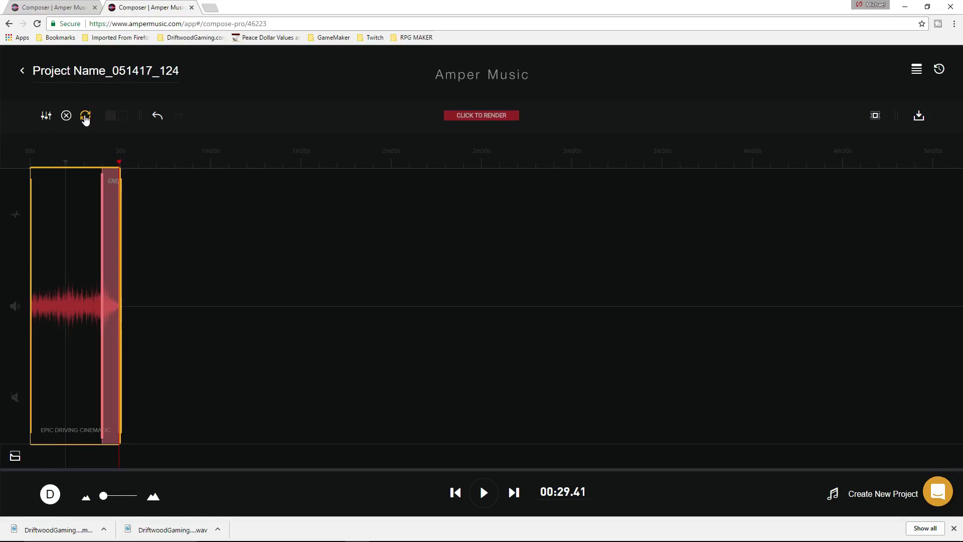
pyautogui.click(85, 117)
pyautogui.click(90, 227)
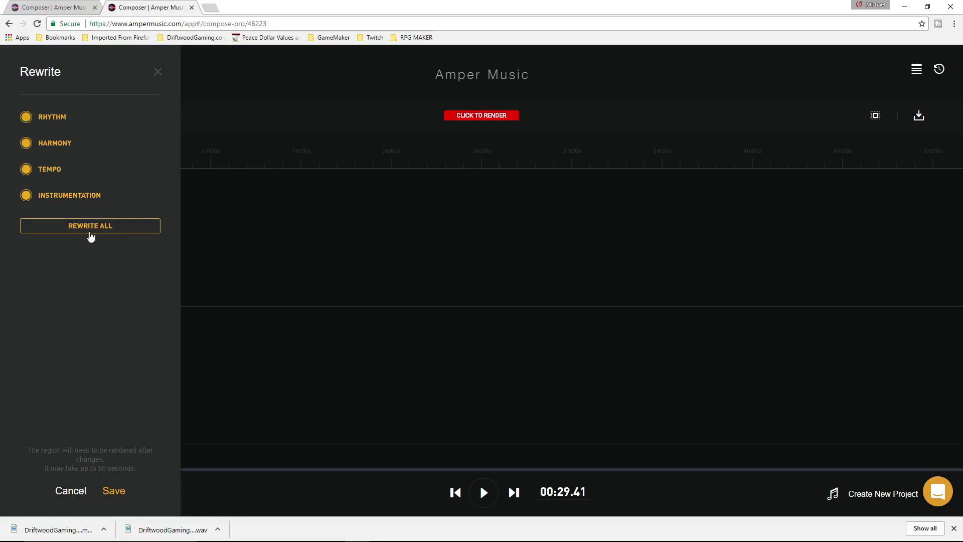
pyautogui.click(112, 492)
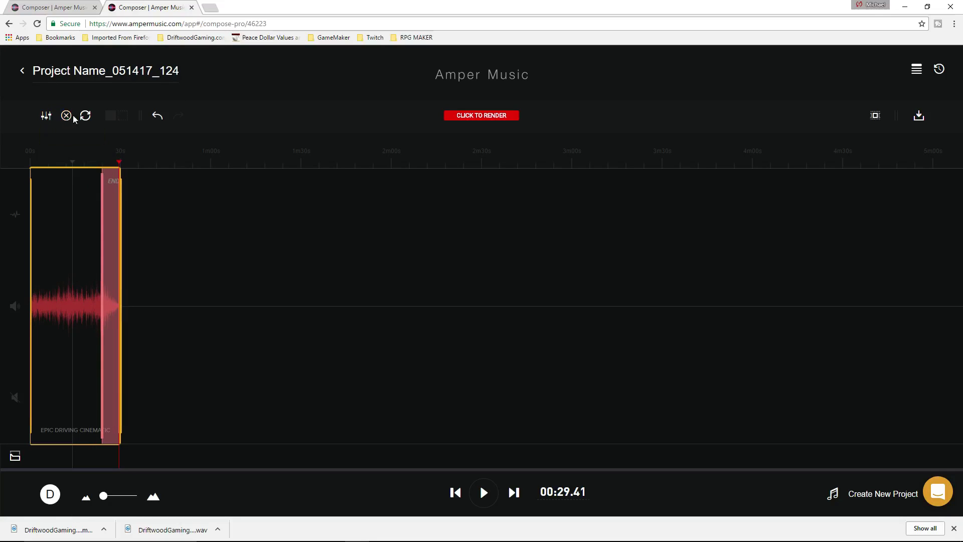
pyautogui.click(47, 115)
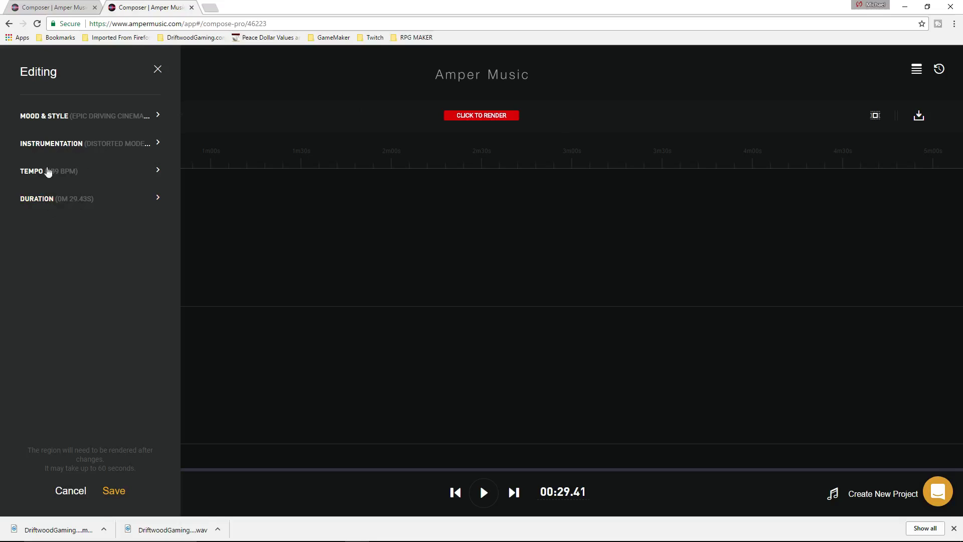
pyautogui.click(113, 498)
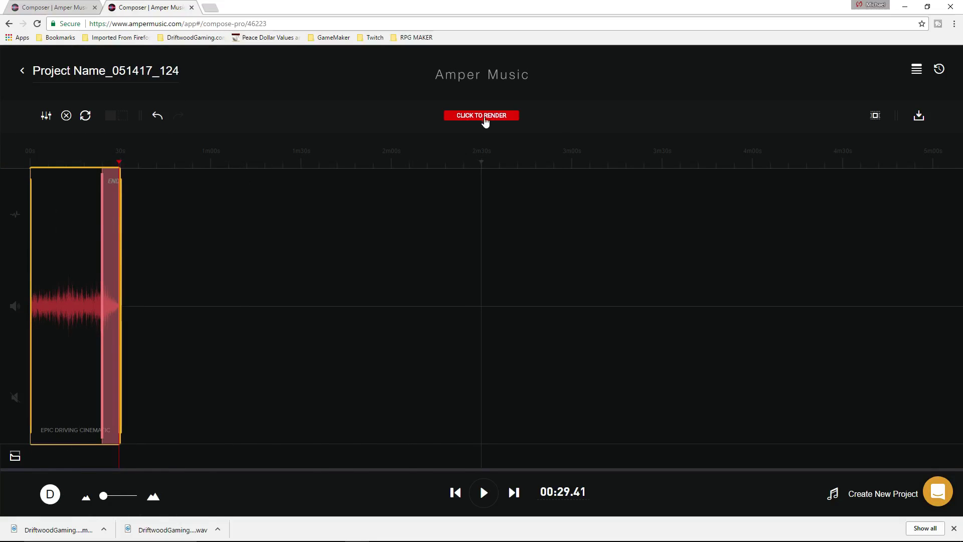
# - Render the Epic Driving Cinematic region and play it back from 0 s
pyautogui.click(485, 117)
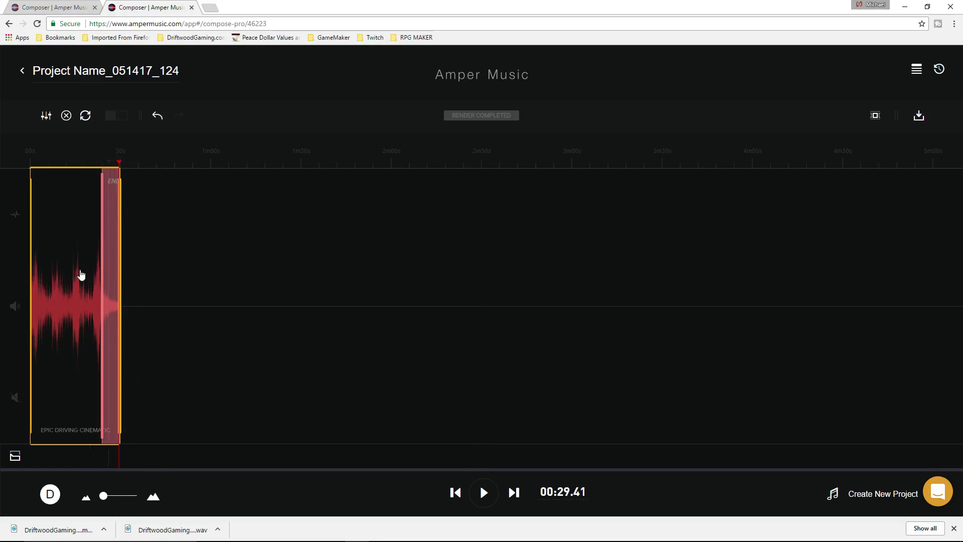
pyautogui.moveTo(119, 162); pyautogui.dragTo(27, 163)
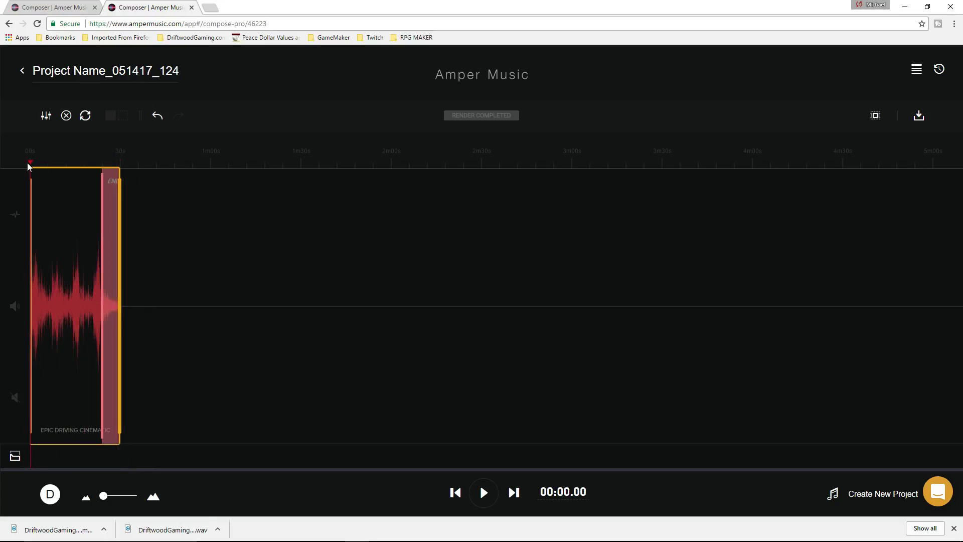
pyautogui.click(485, 492)
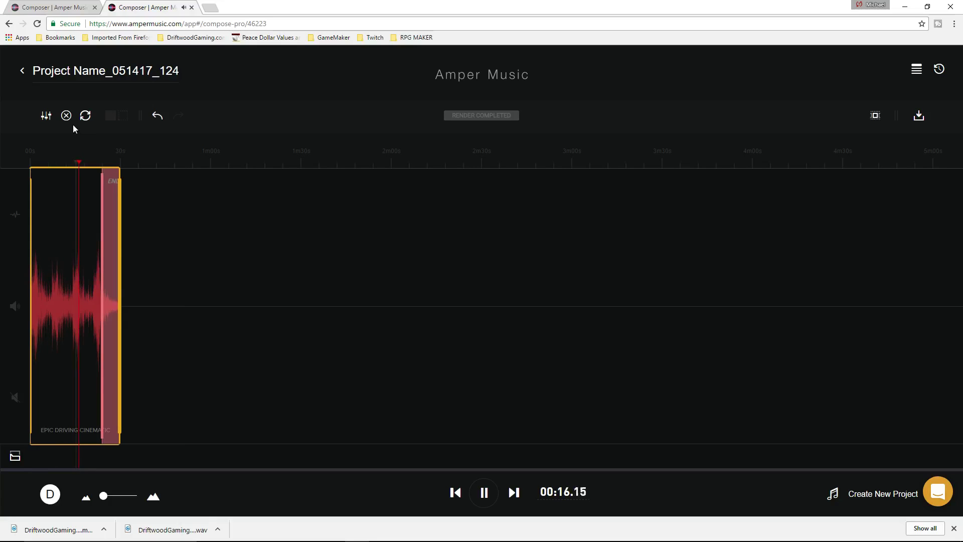
# - Rewrite all region aspects again, render them, and shift the ending section slightly later
pyautogui.click(85, 116)
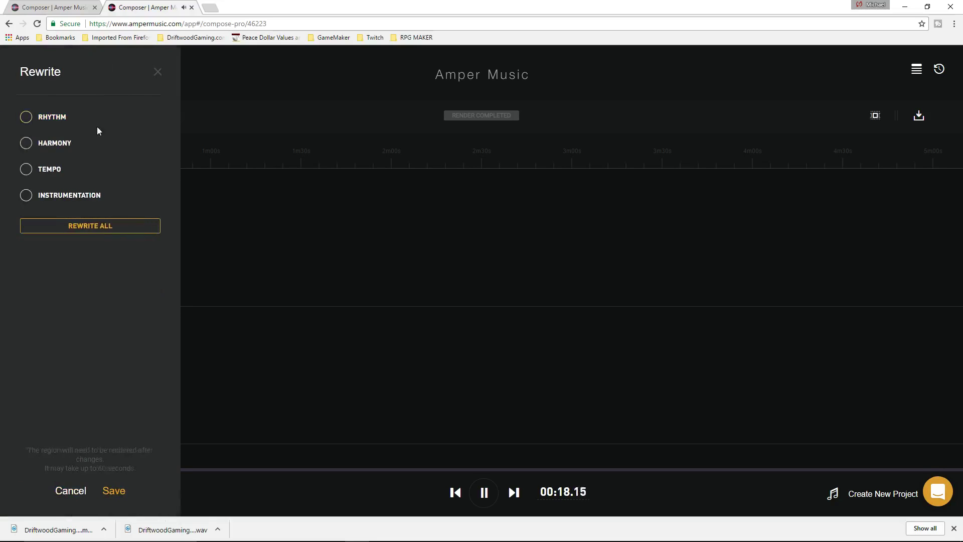
pyautogui.click(91, 227)
pyautogui.click(115, 491)
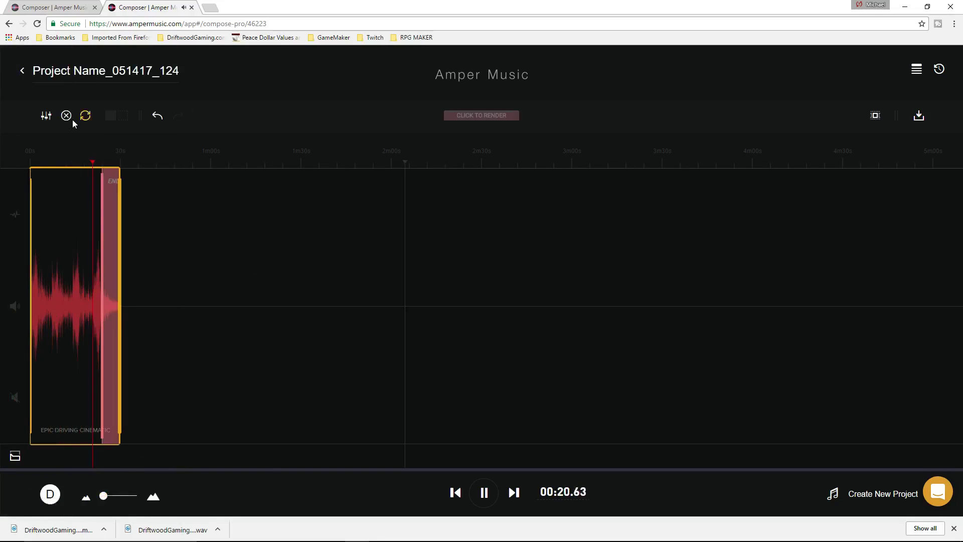
pyautogui.click(480, 118)
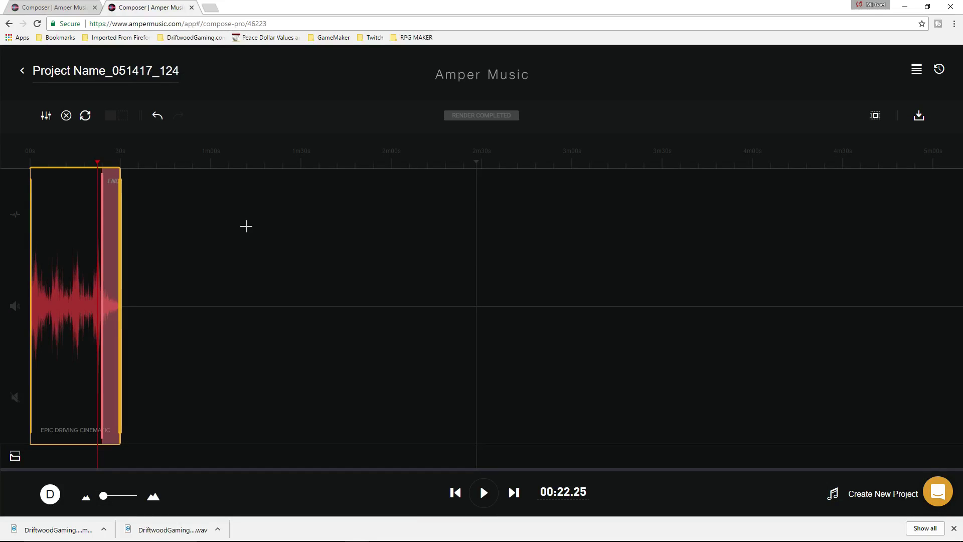
pyautogui.moveTo(103, 265); pyautogui.dragTo(110, 249)
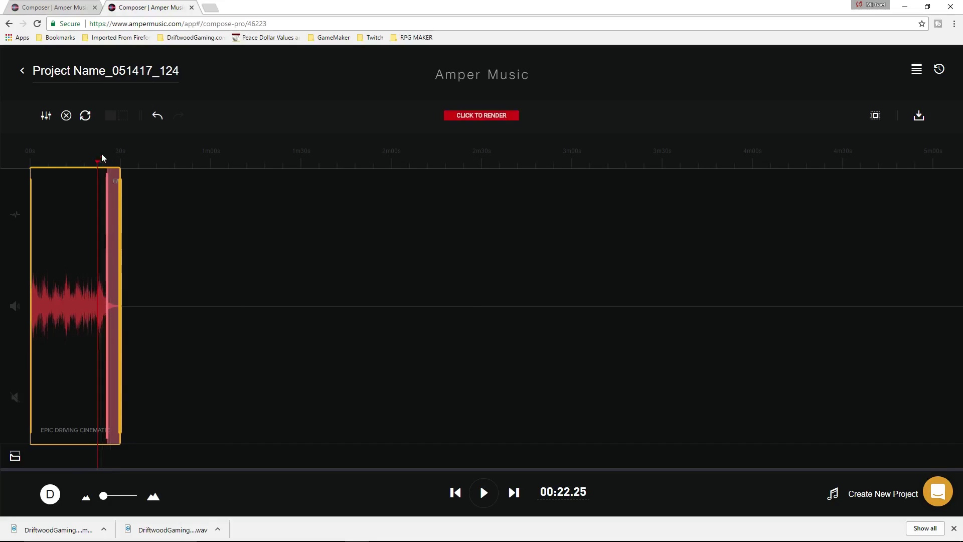
# - Play the track using the previous render instead of rendering the ending edit
pyautogui.click(485, 494)
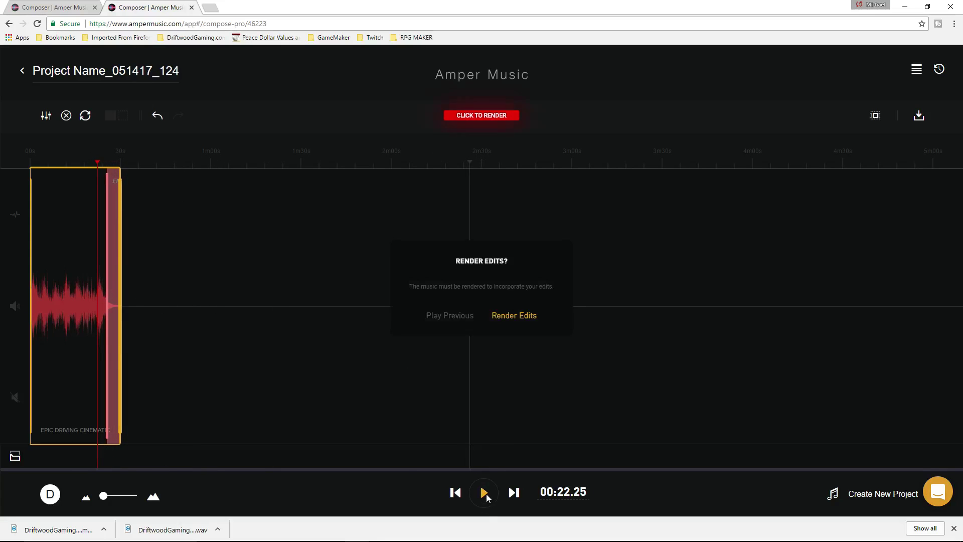
pyautogui.click(449, 316)
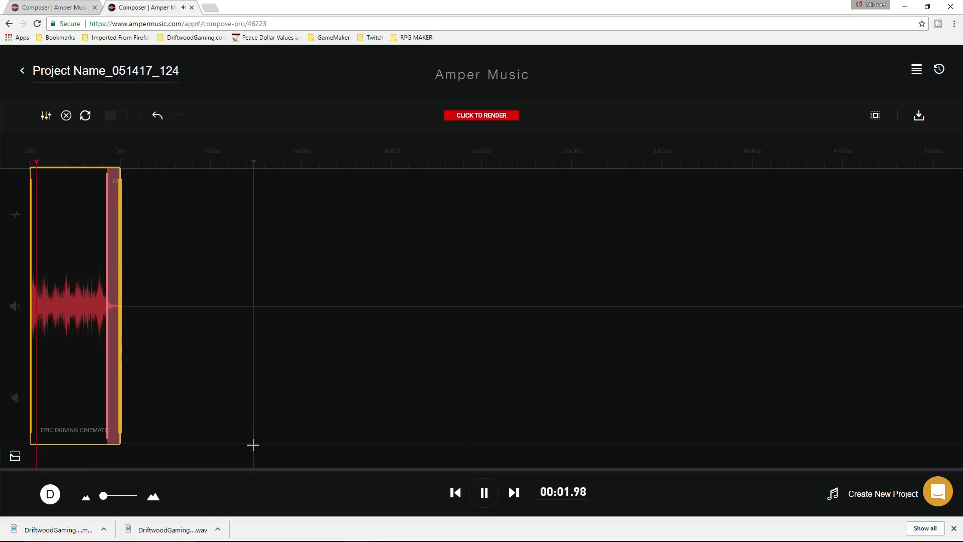